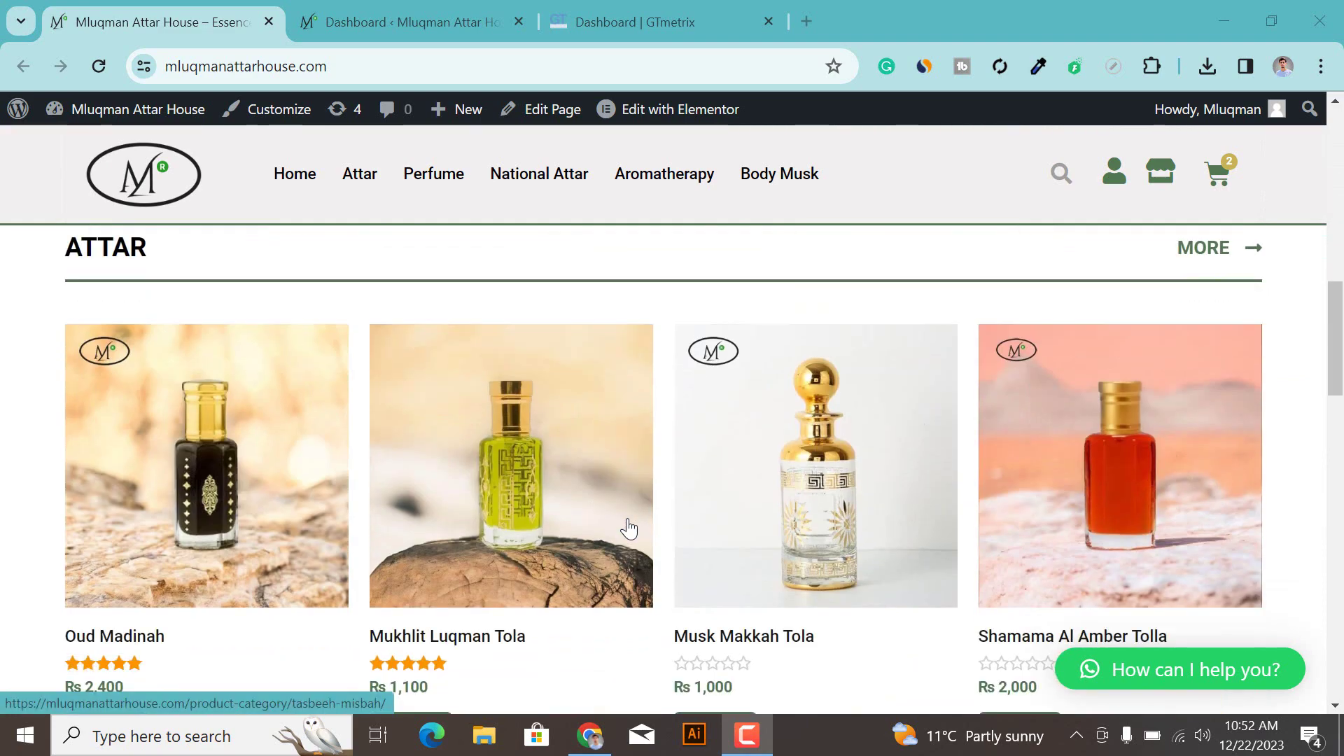
scroll(616, 511, "up", 10)
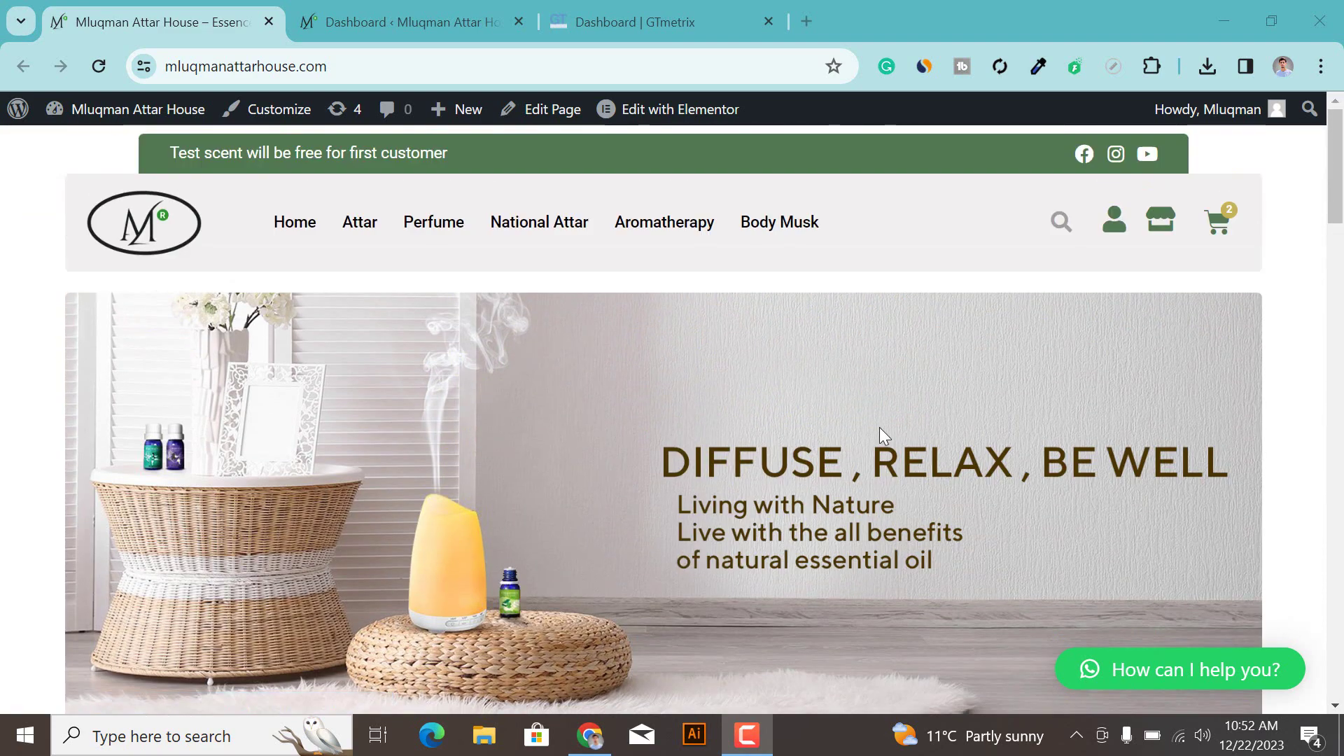
left_click(284, 81)
key("ctrl+c")
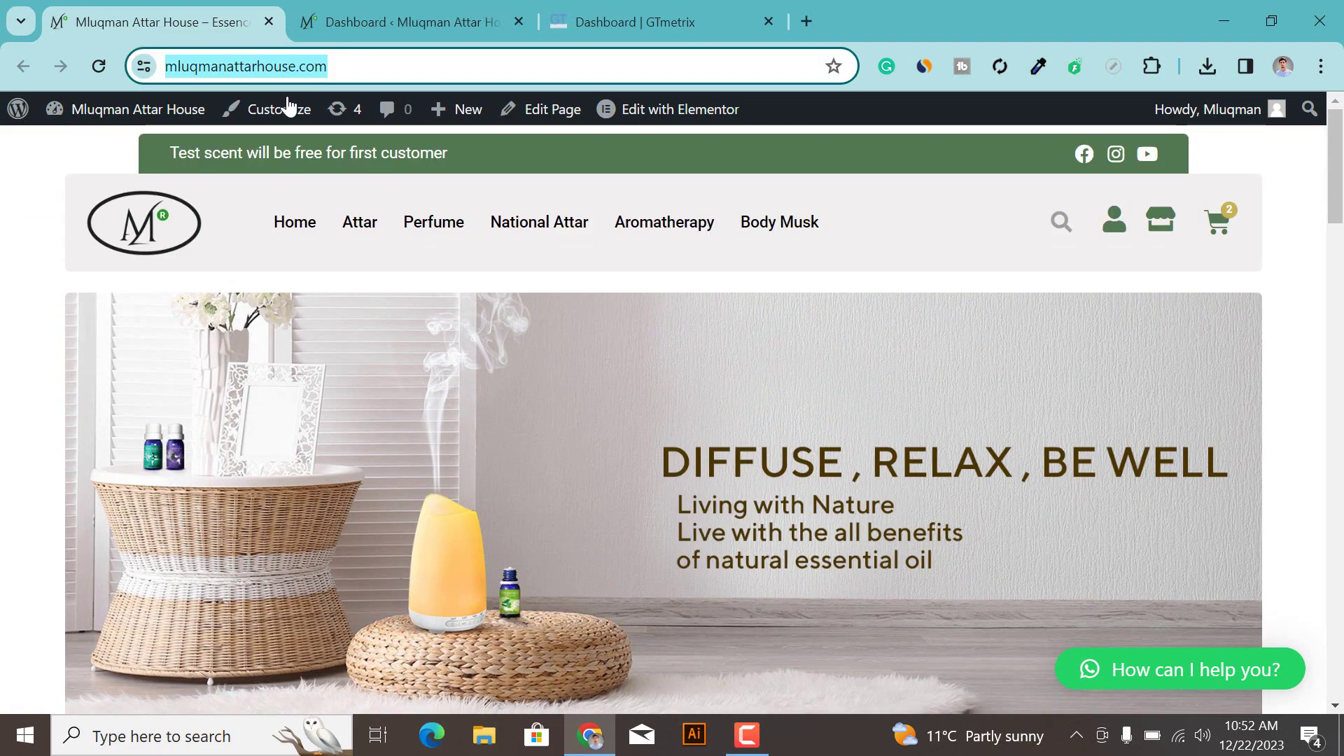
left_click(625, 14)
left_click(148, 336)
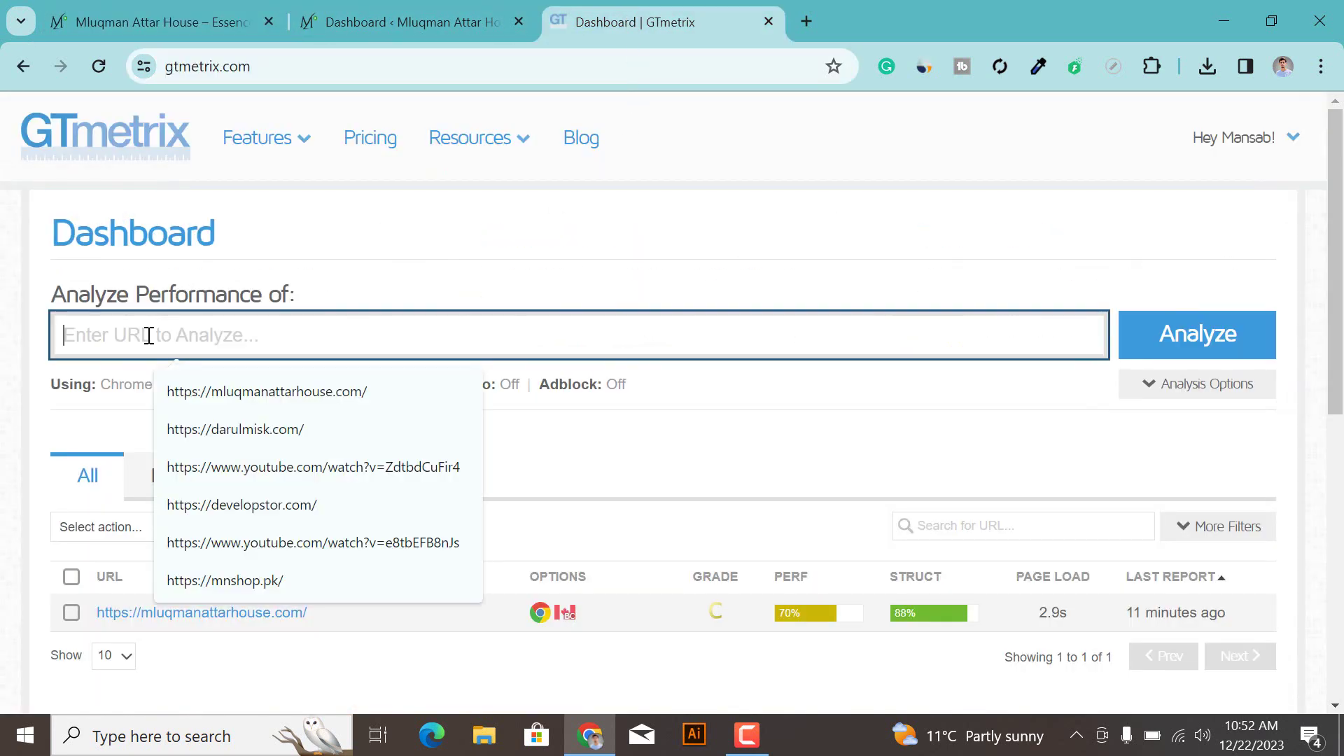
key("ctrl+v")
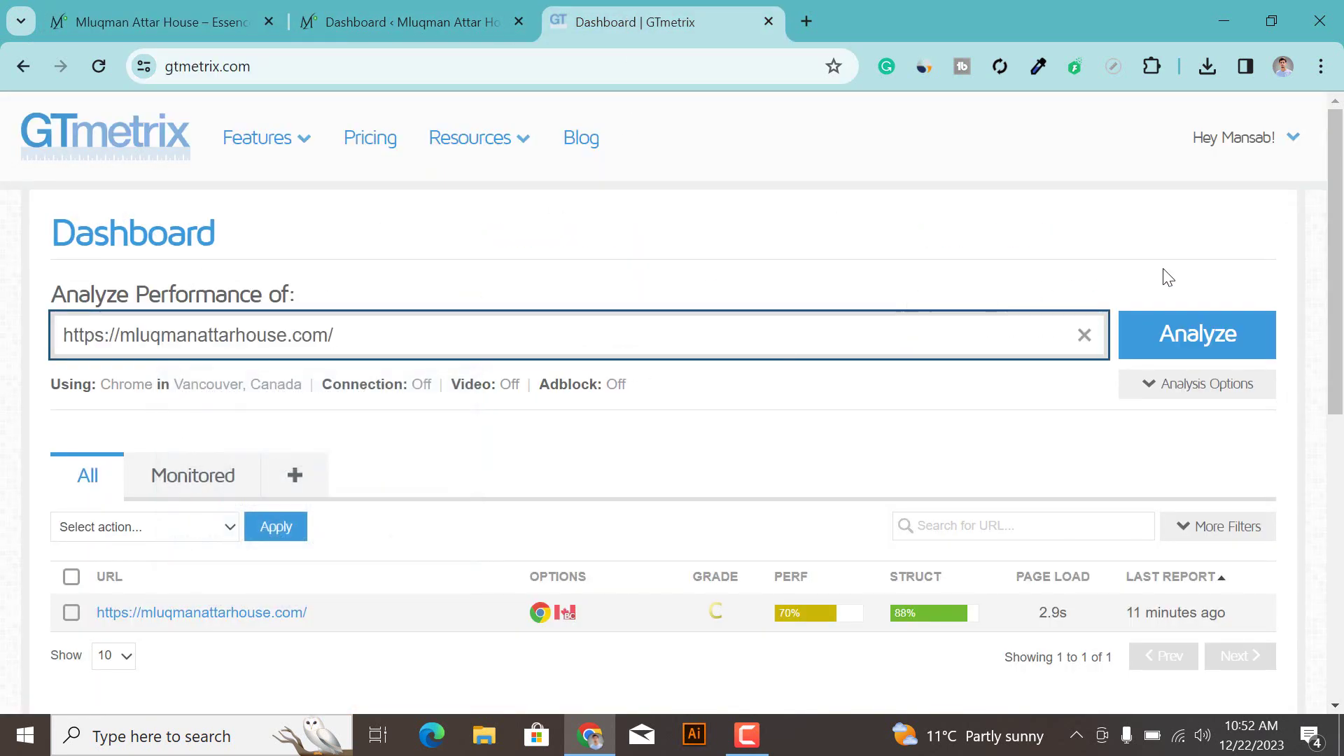
left_click(1183, 343)
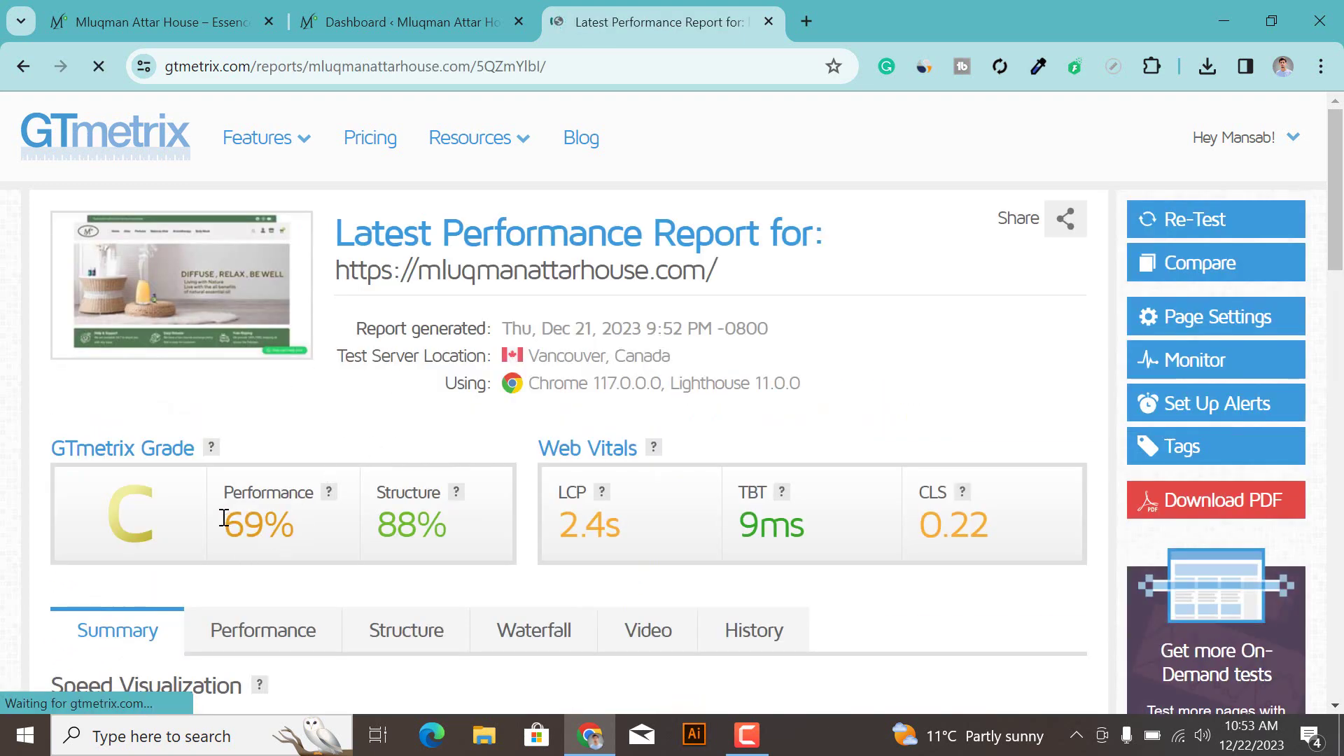
left_click_drag(226, 524, 304, 523)
left_click(231, 538)
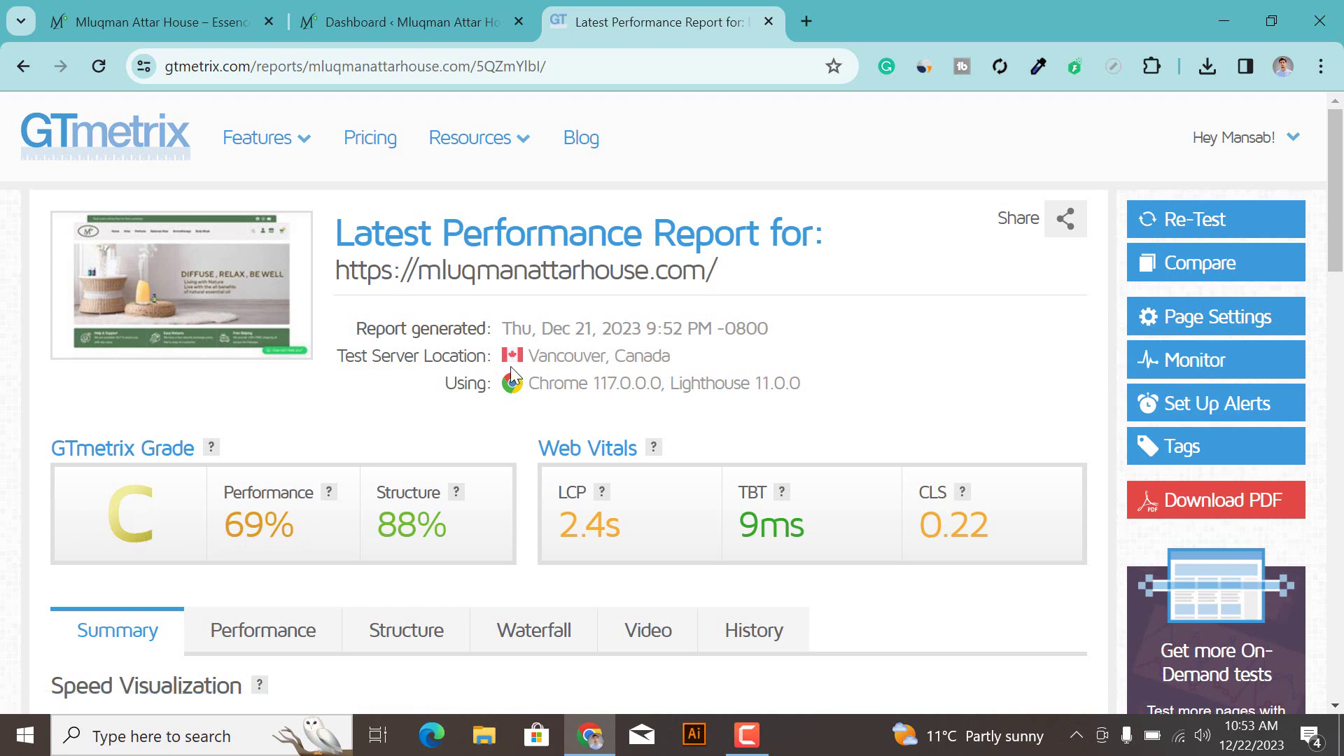
Look through the store's homepage, examining the main banner and the product images in the attar sections.
left_click(418, 22)
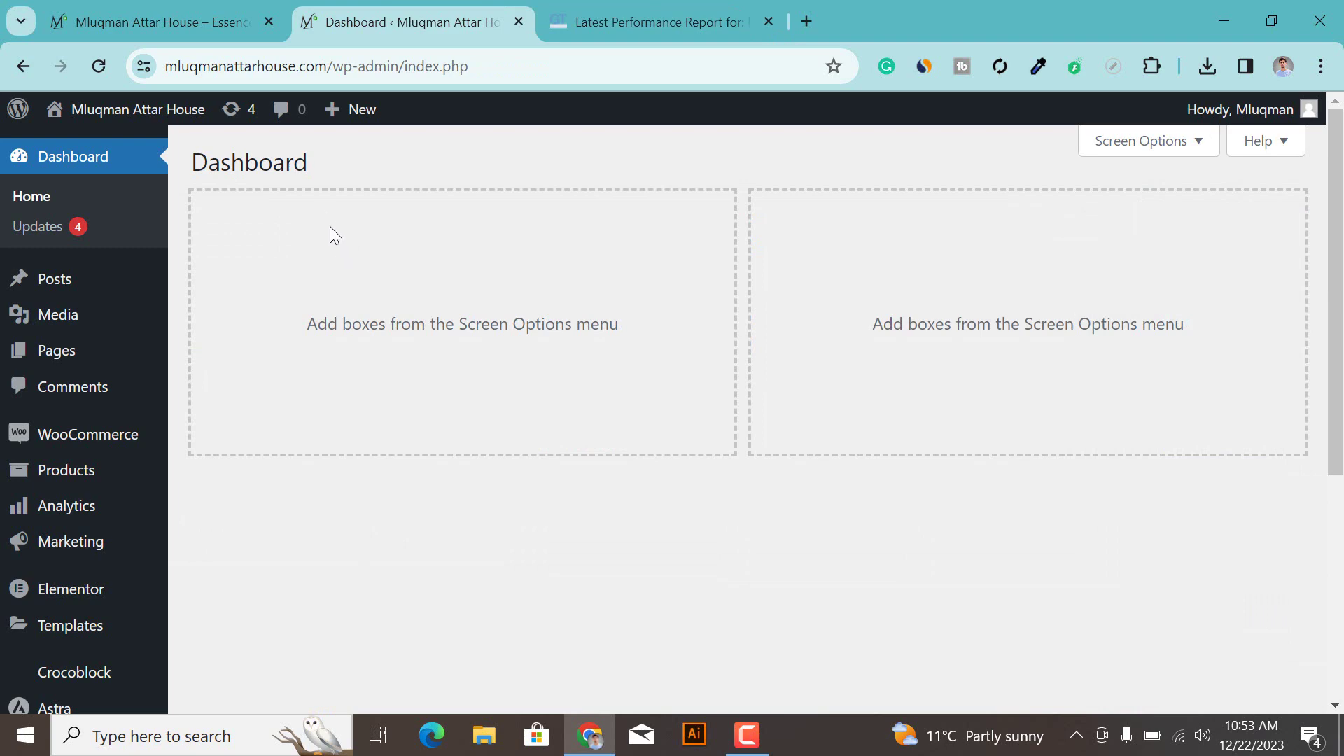
left_click(91, 16)
scroll(628, 438, "down", 5)
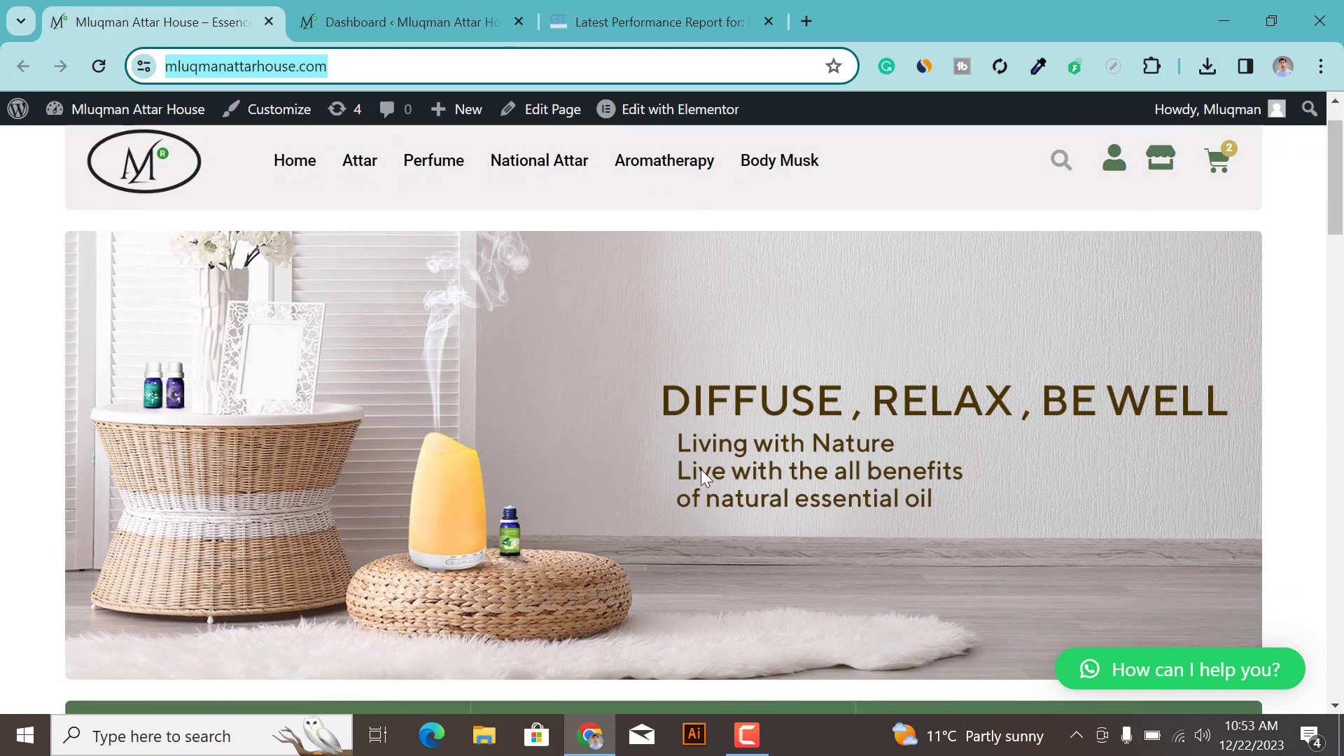
scroll(556, 367, "up", 4)
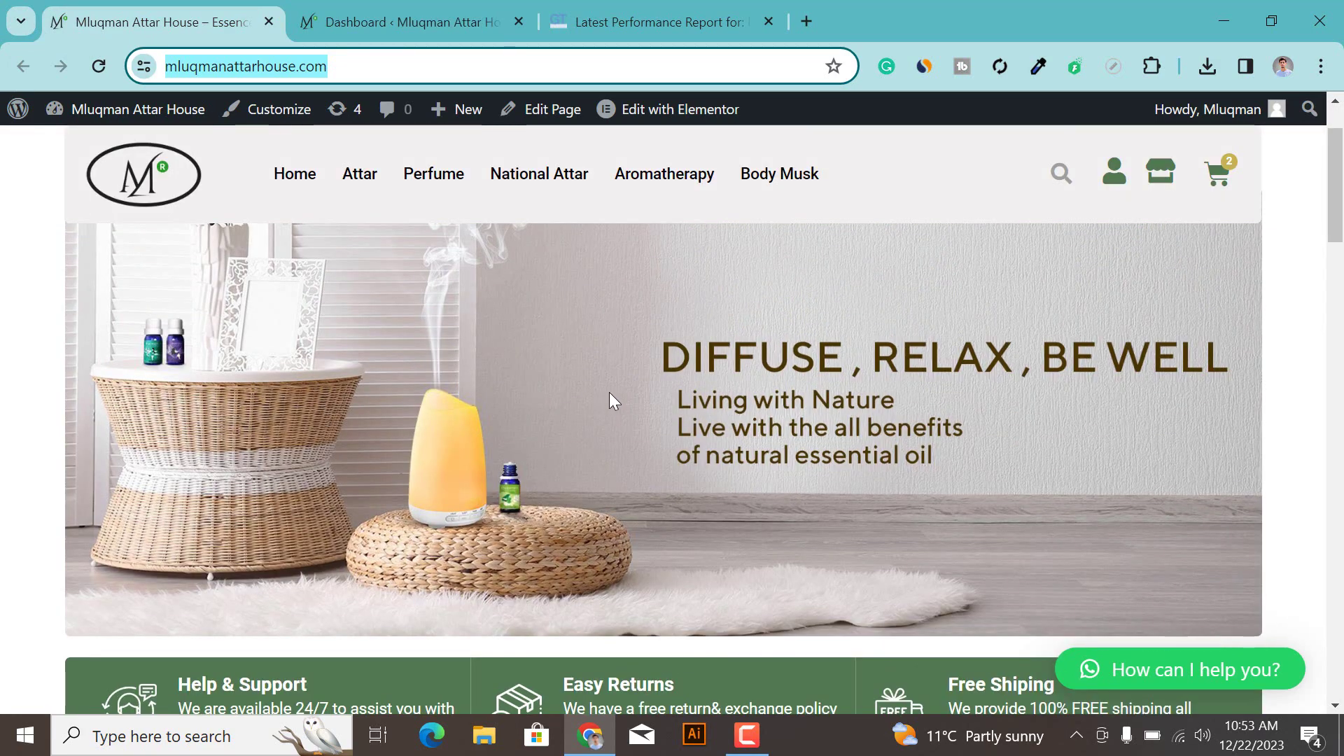
scroll(612, 413, "down", 10)
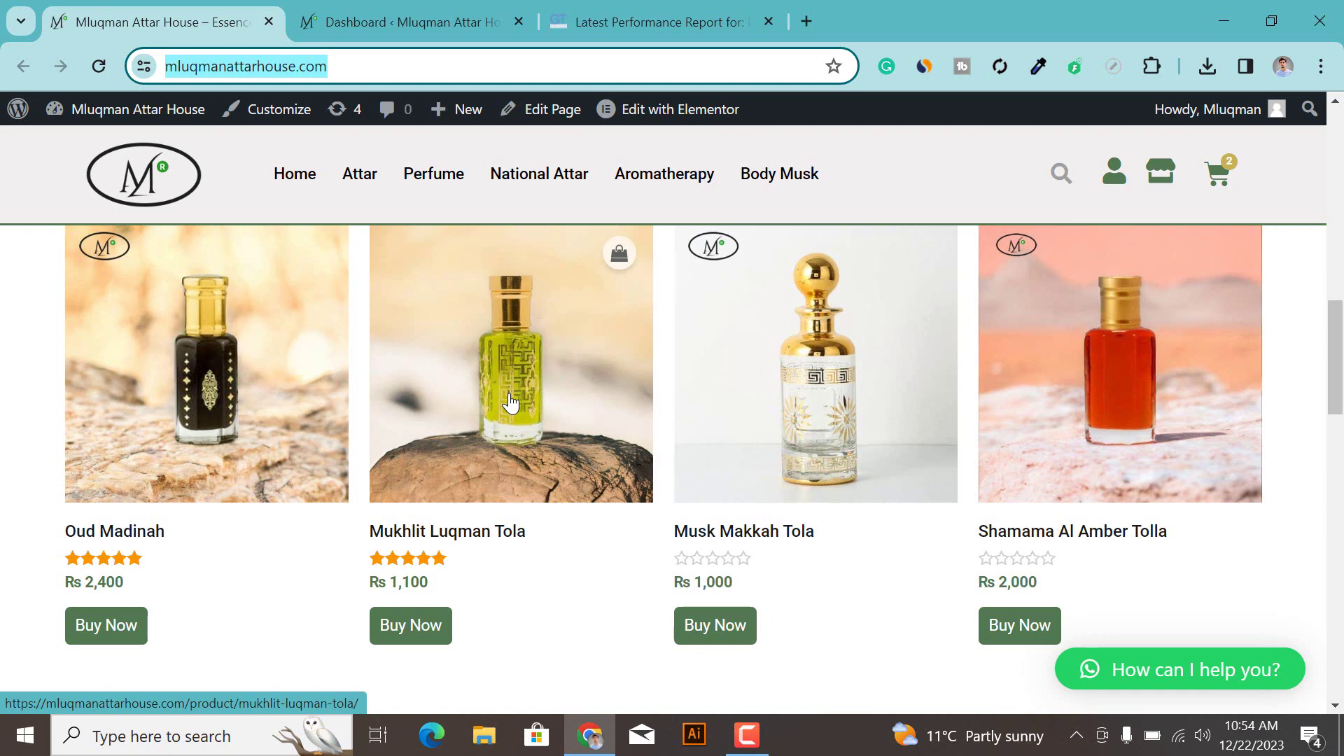
scroll(514, 476, "down", 6)
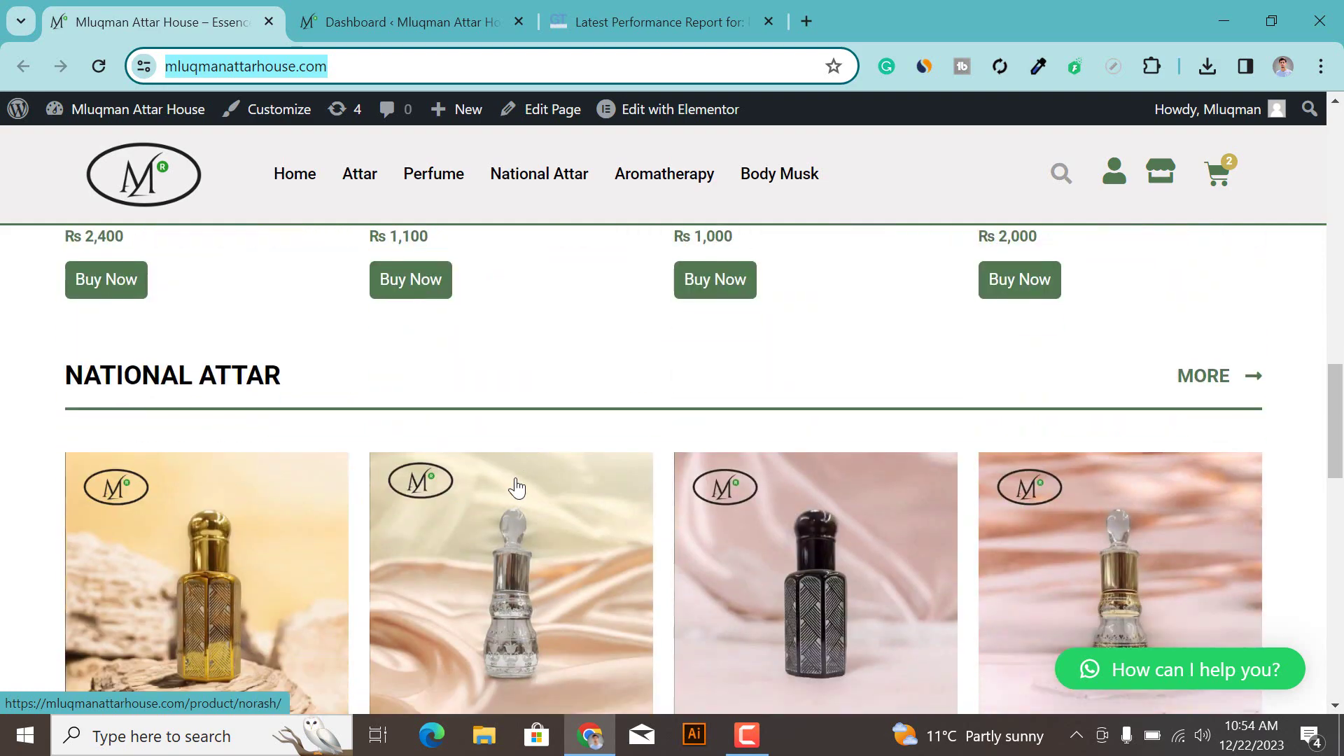
scroll(519, 474, "up", 6)
scroll(519, 473, "down", 1)
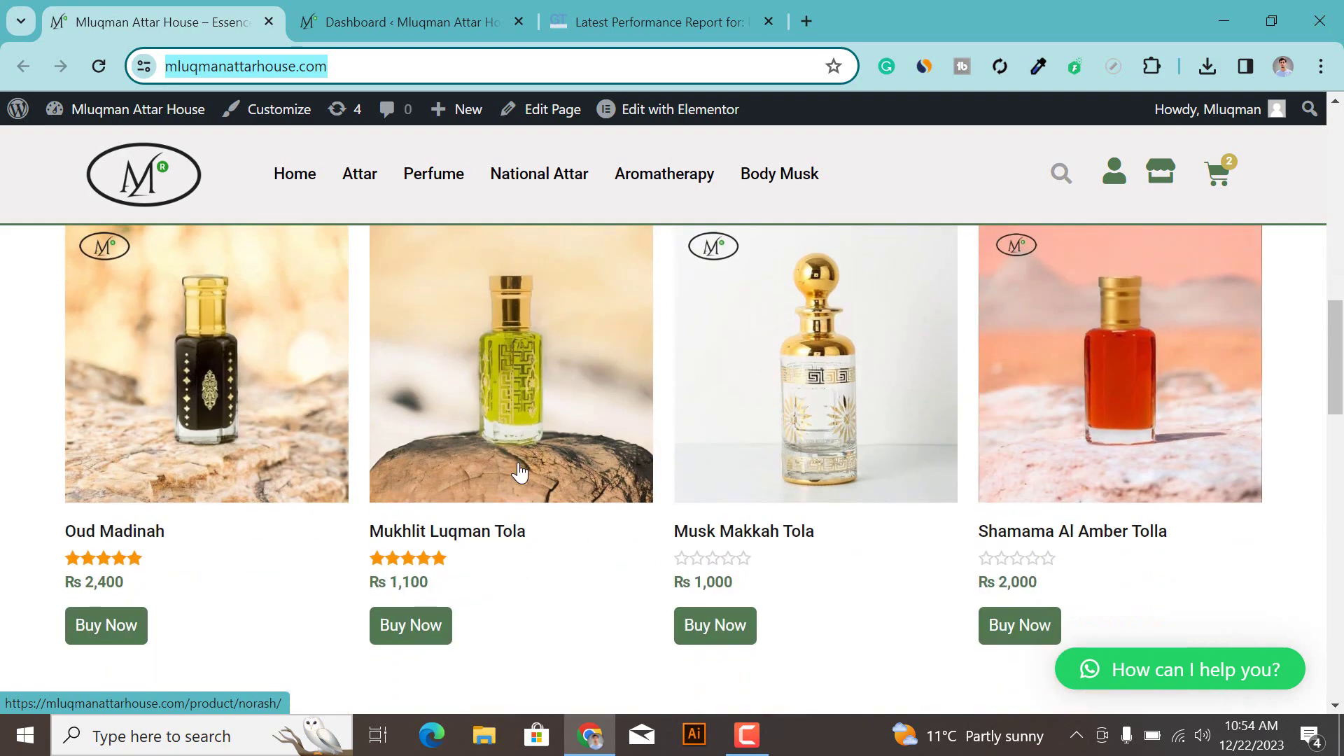
scroll(519, 473, "up", 5)
scroll(519, 474, "up", 8)
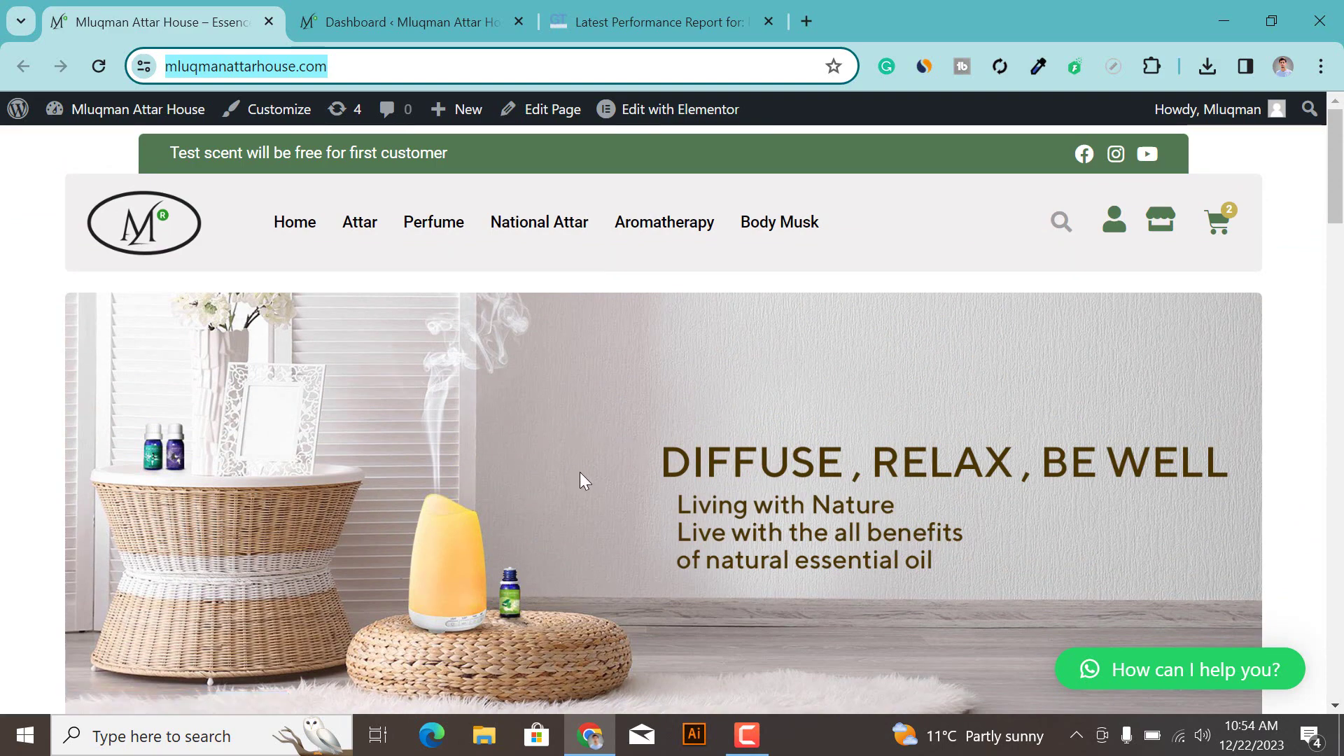
Edit the homepage with Elementor and select the humidifier banner in the Image Carousel's gallery.
left_click(650, 113)
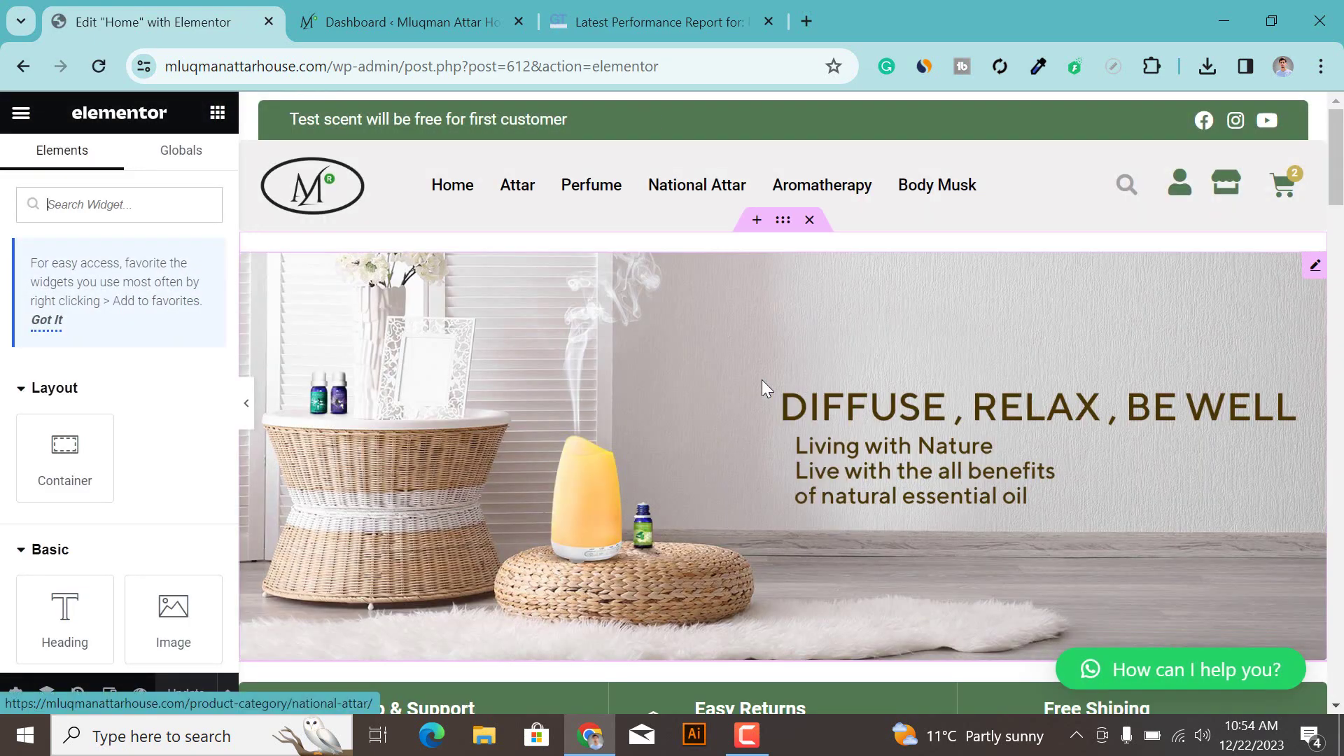
left_click(761, 380)
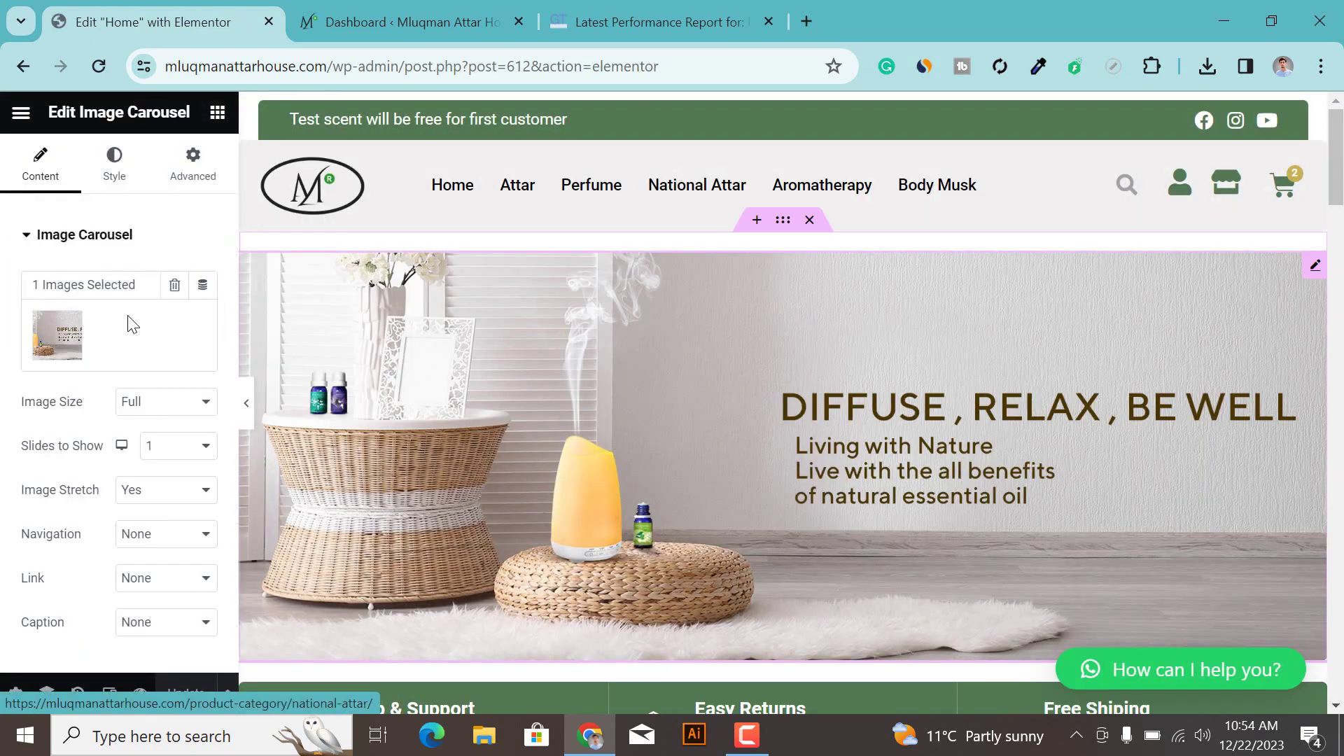
left_click(60, 333)
left_click(354, 354)
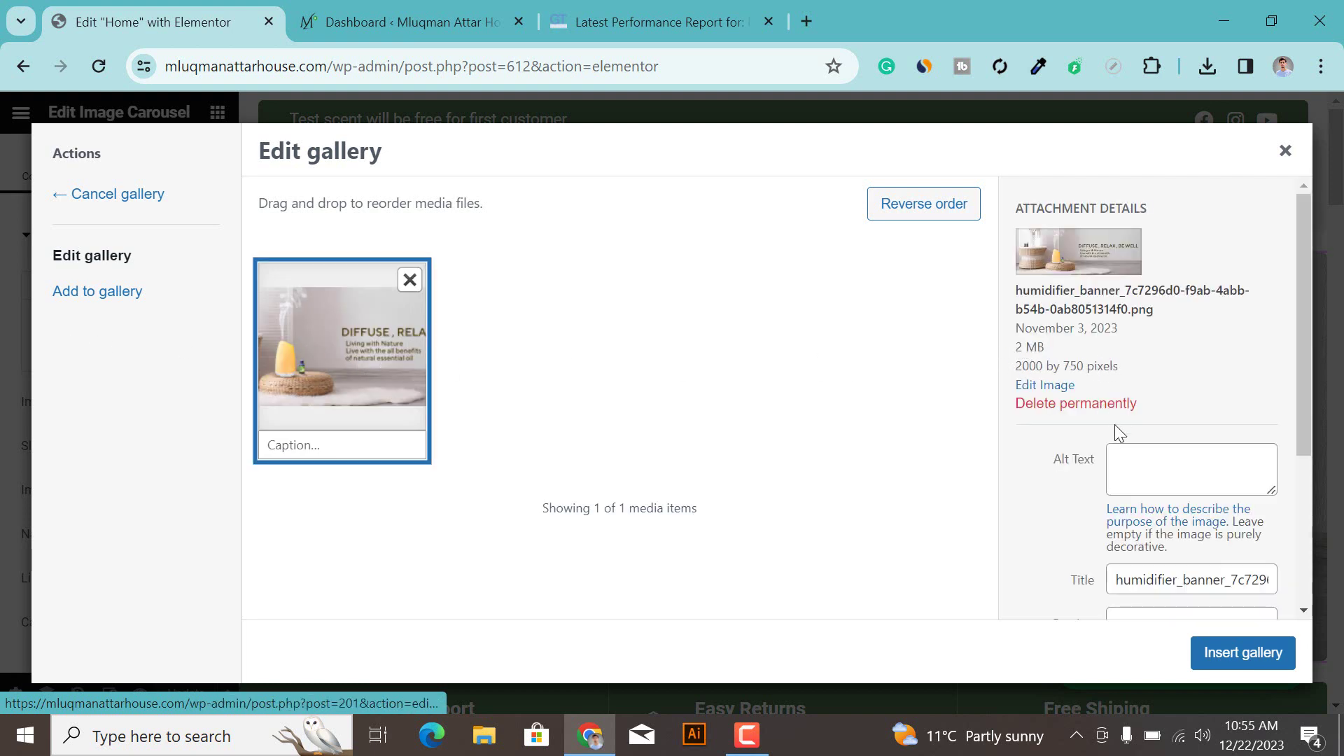
Copy the banner image's file URL and load the image in a new browser tab.
scroll(1130, 451, "down", 3)
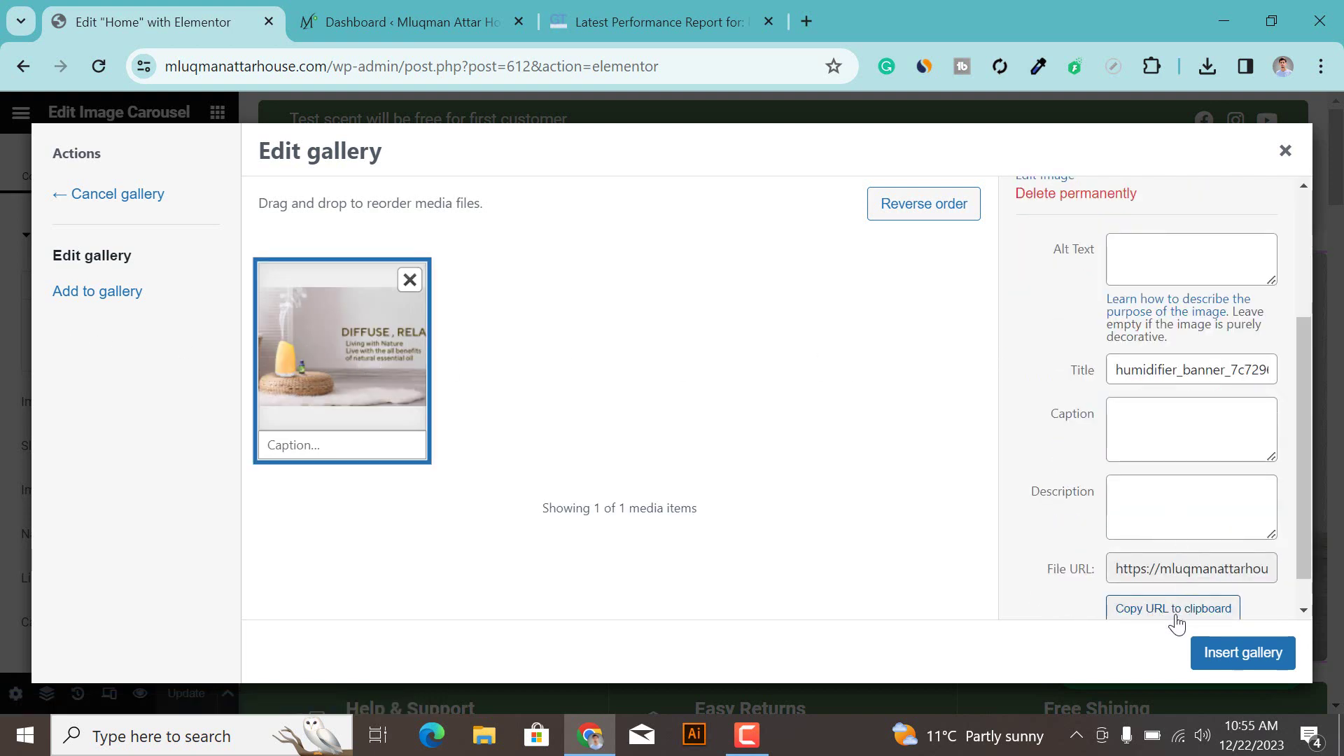
scroll(1152, 610, "down", 1)
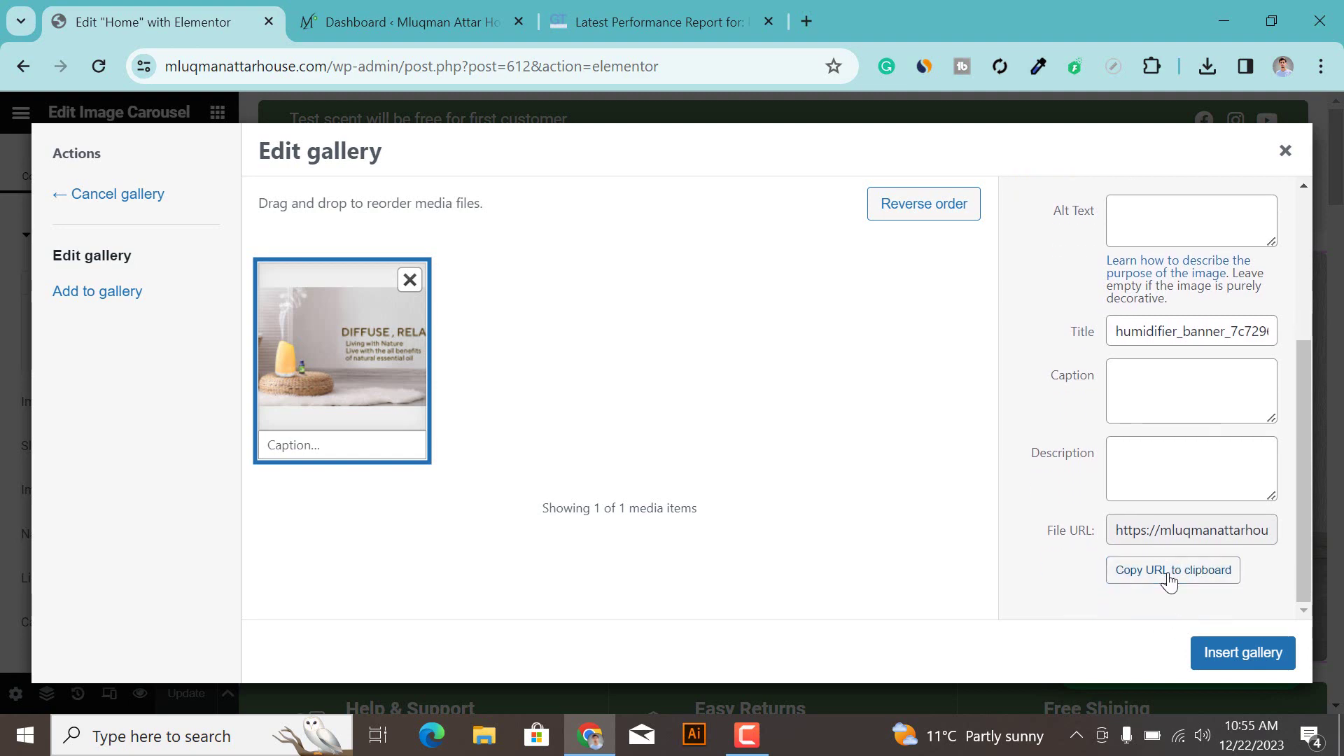
left_click(1168, 582)
left_click(816, 14)
key("ctrl+v")
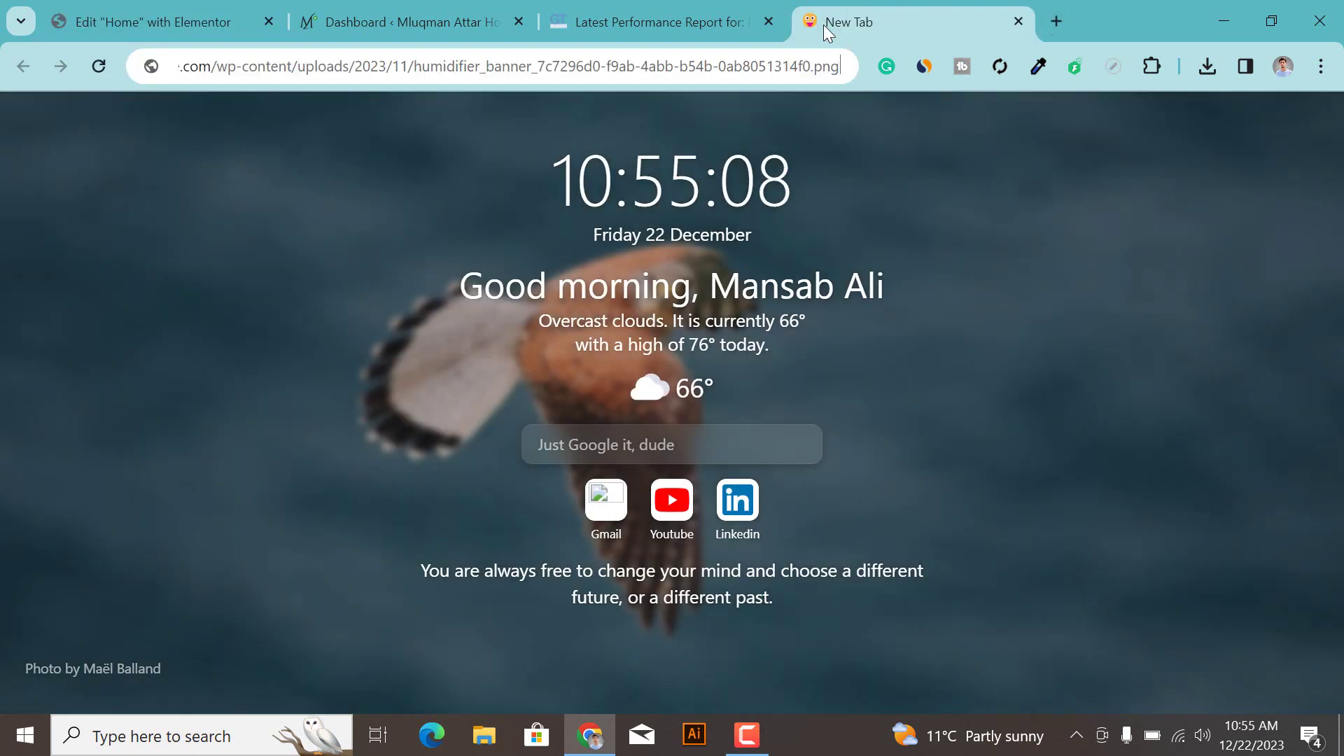
key("Return")
Save the full-size banner to the Desktop as a PNG image under its existing file name.
right_click(663, 285)
left_click(707, 341)
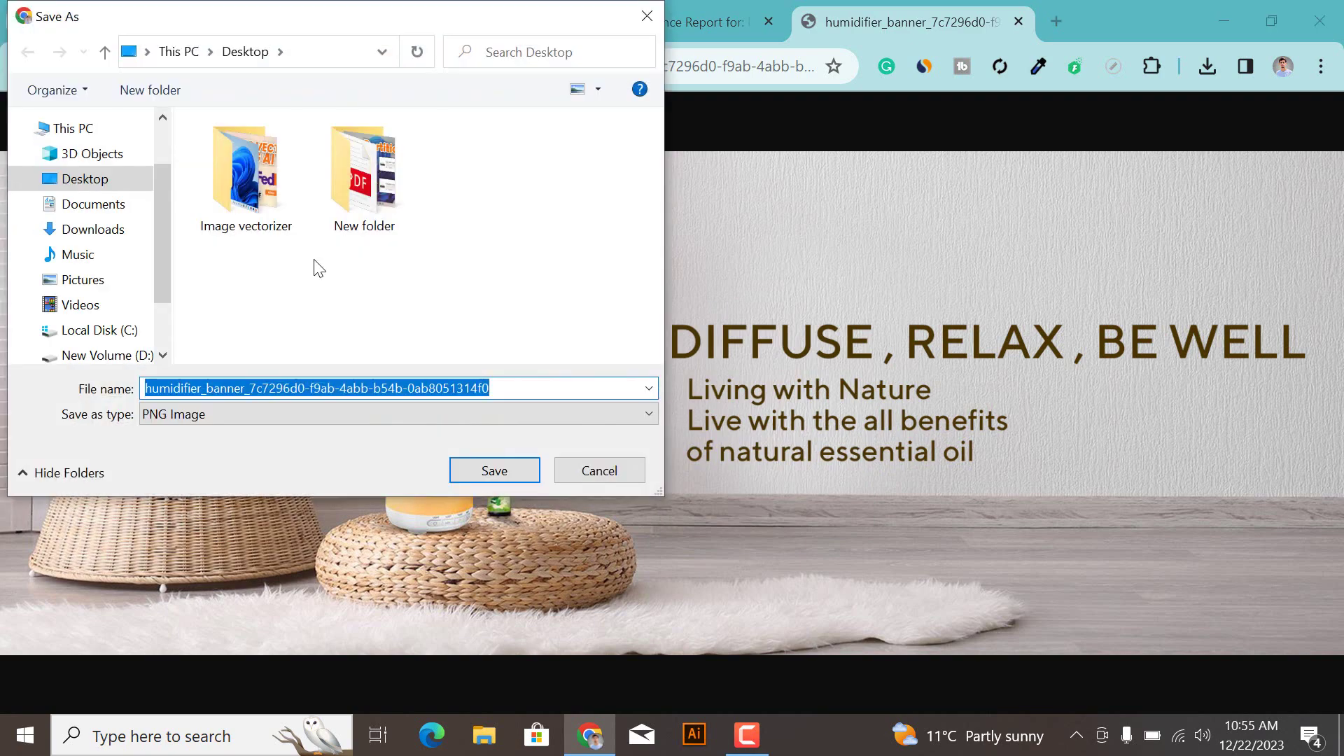
left_click(495, 471)
Search the web for "image optimizer" and open Optimizilla's Online Image Compressor in a new tab.
left_click(1058, 27)
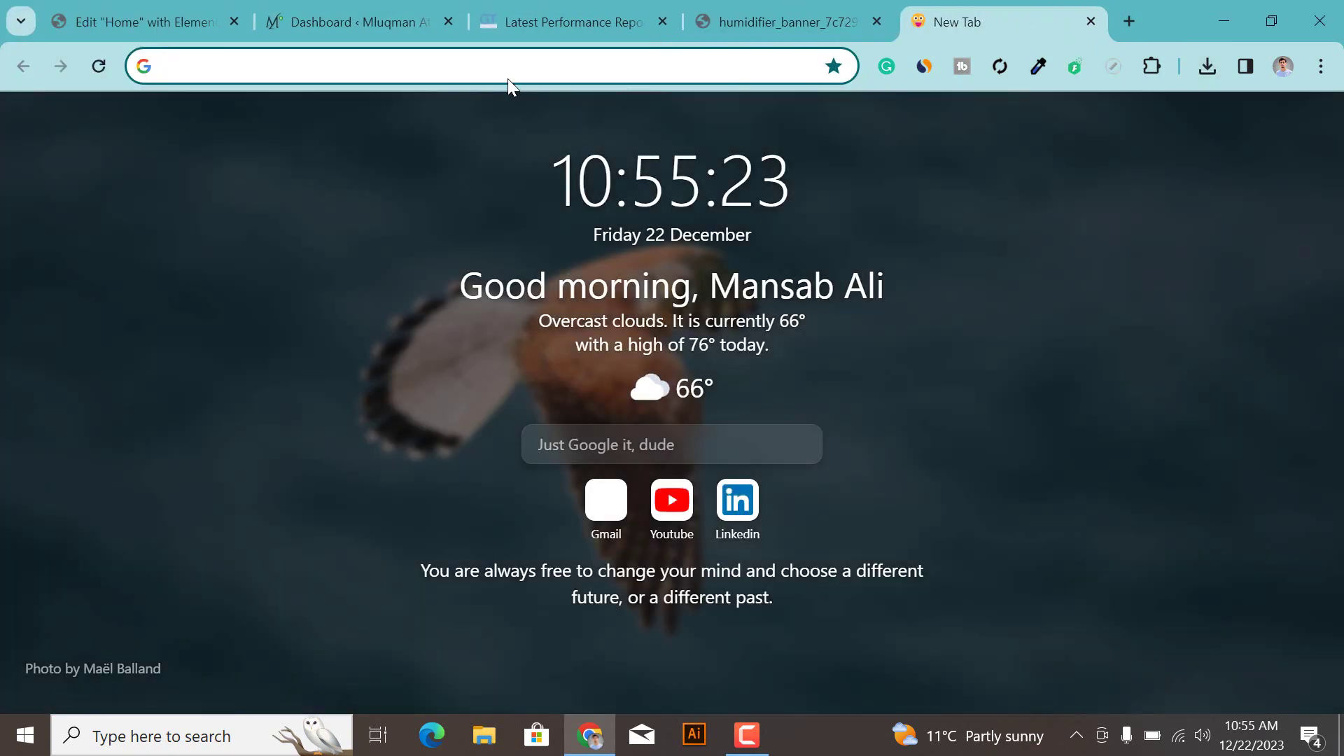
type("image optimizer")
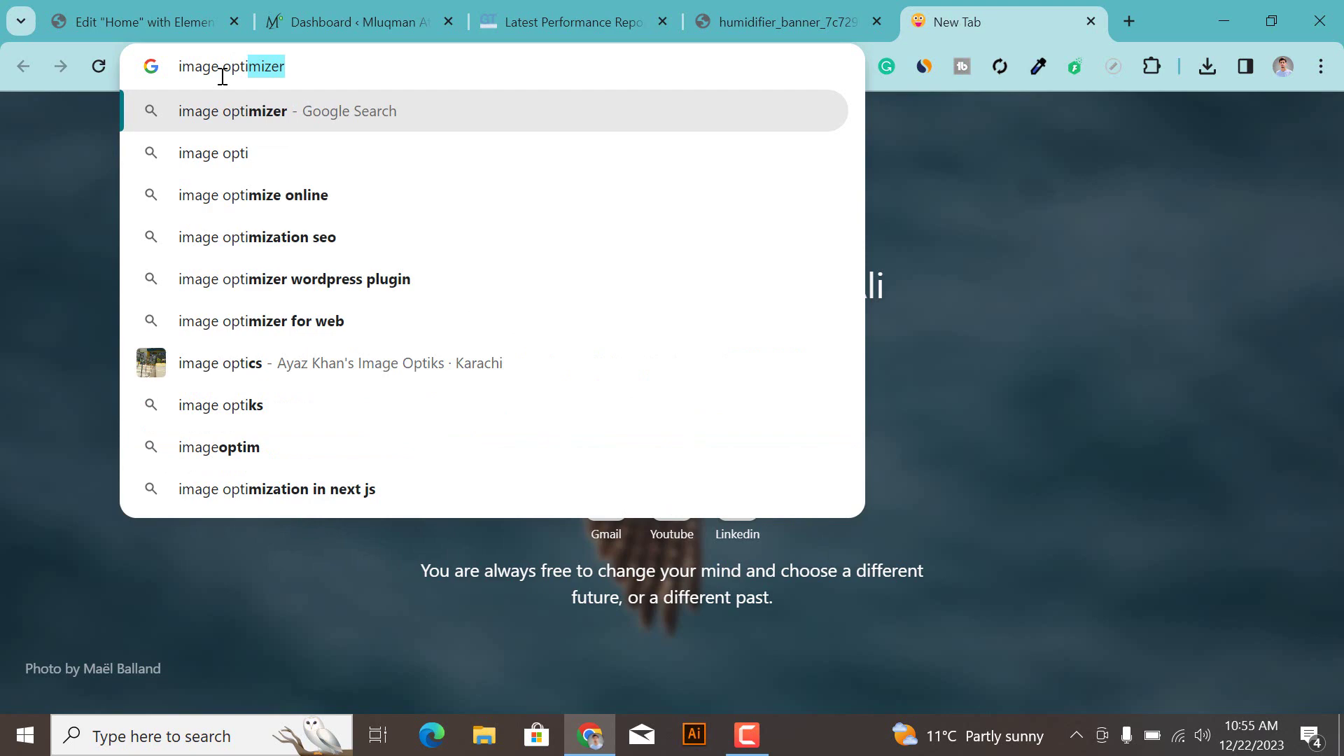
key("Return")
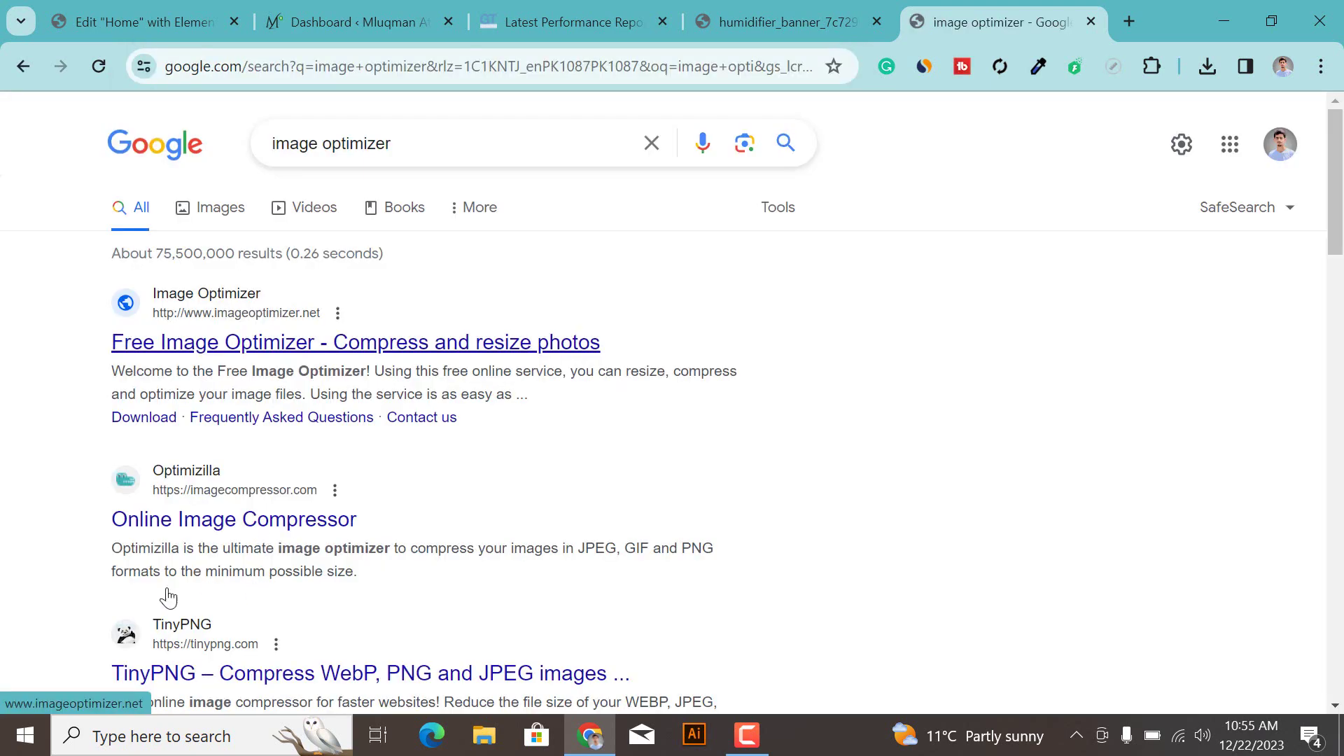
left_click(208, 531)
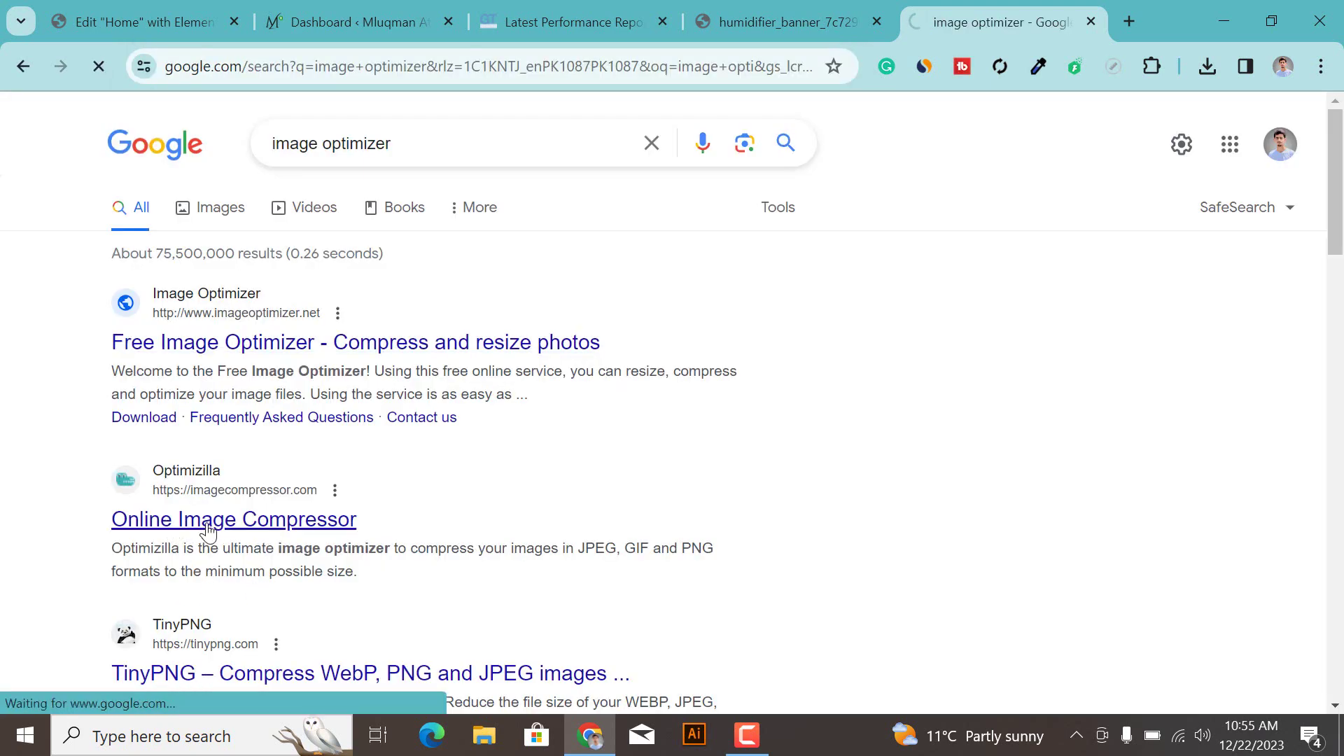
Upload the humidifier banner PNG from the Desktop to the image compressor.
scroll(577, 443, "down", 3)
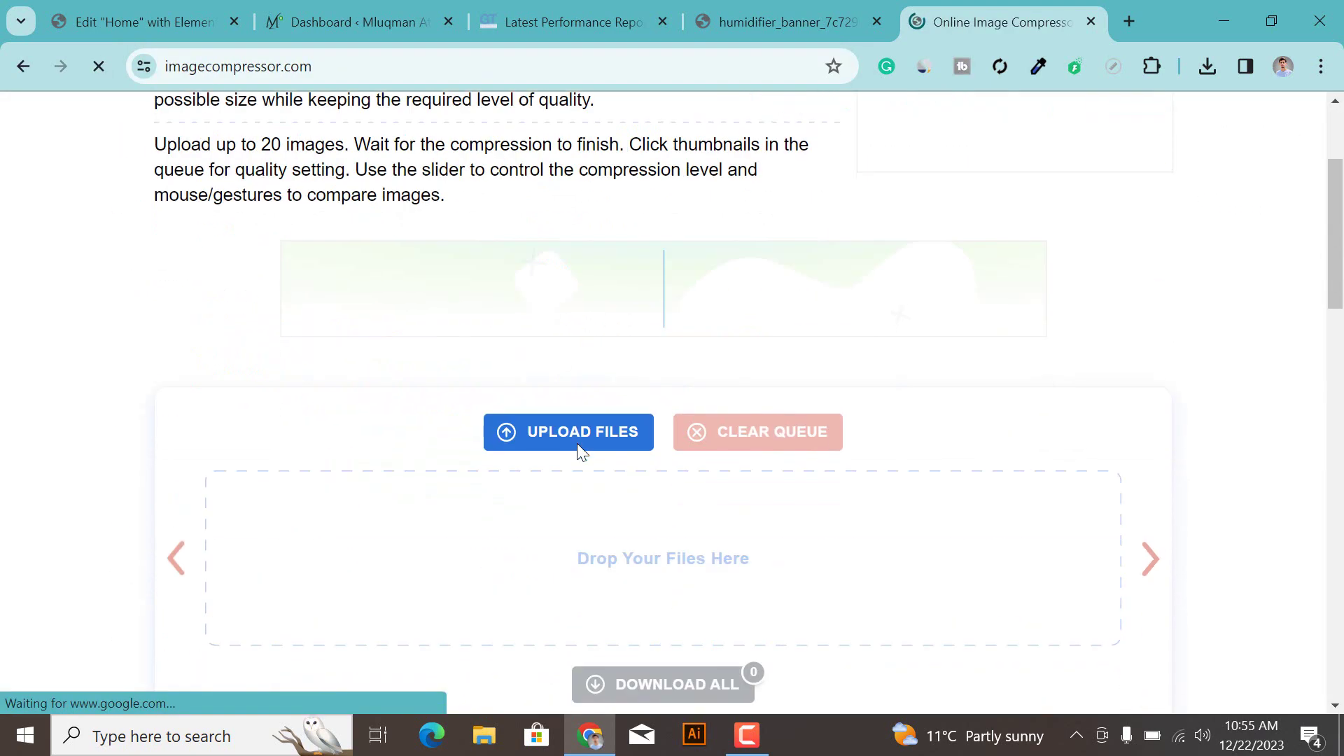
scroll(577, 443, "down", 2)
left_click(578, 340)
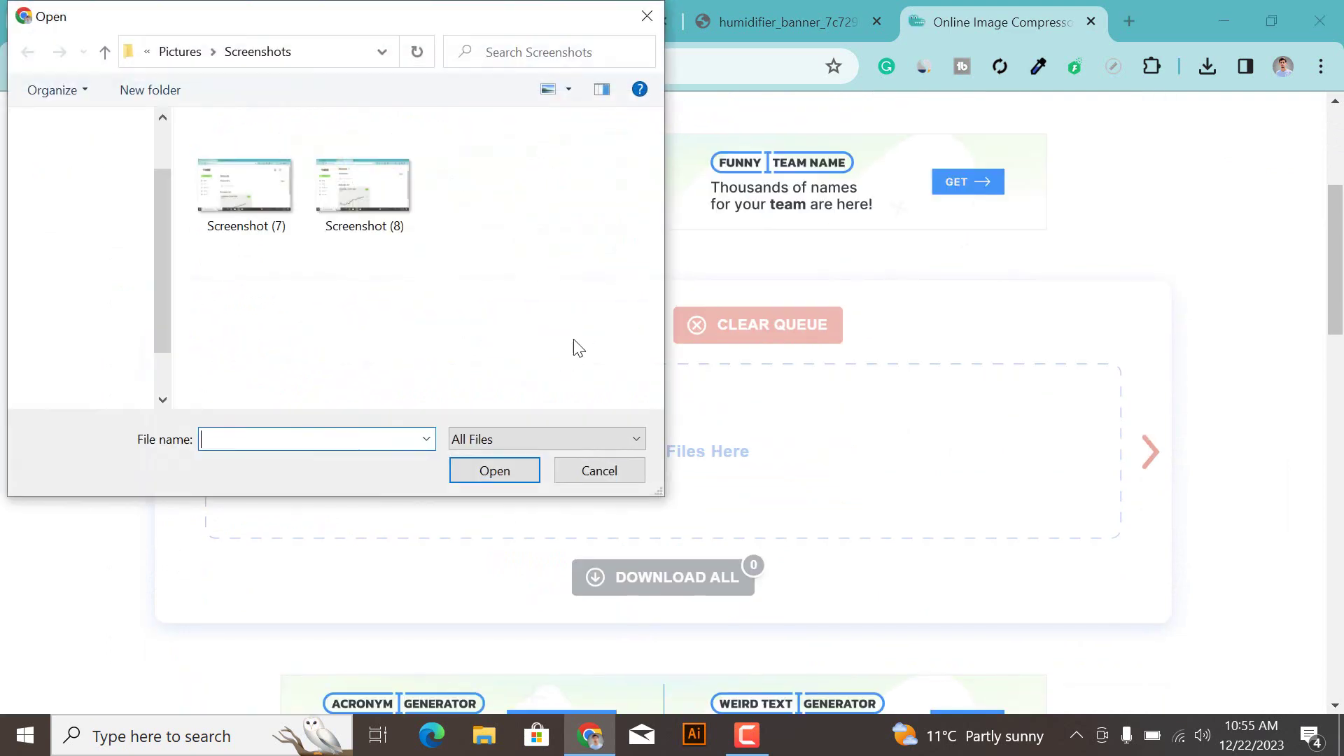
left_click(85, 204)
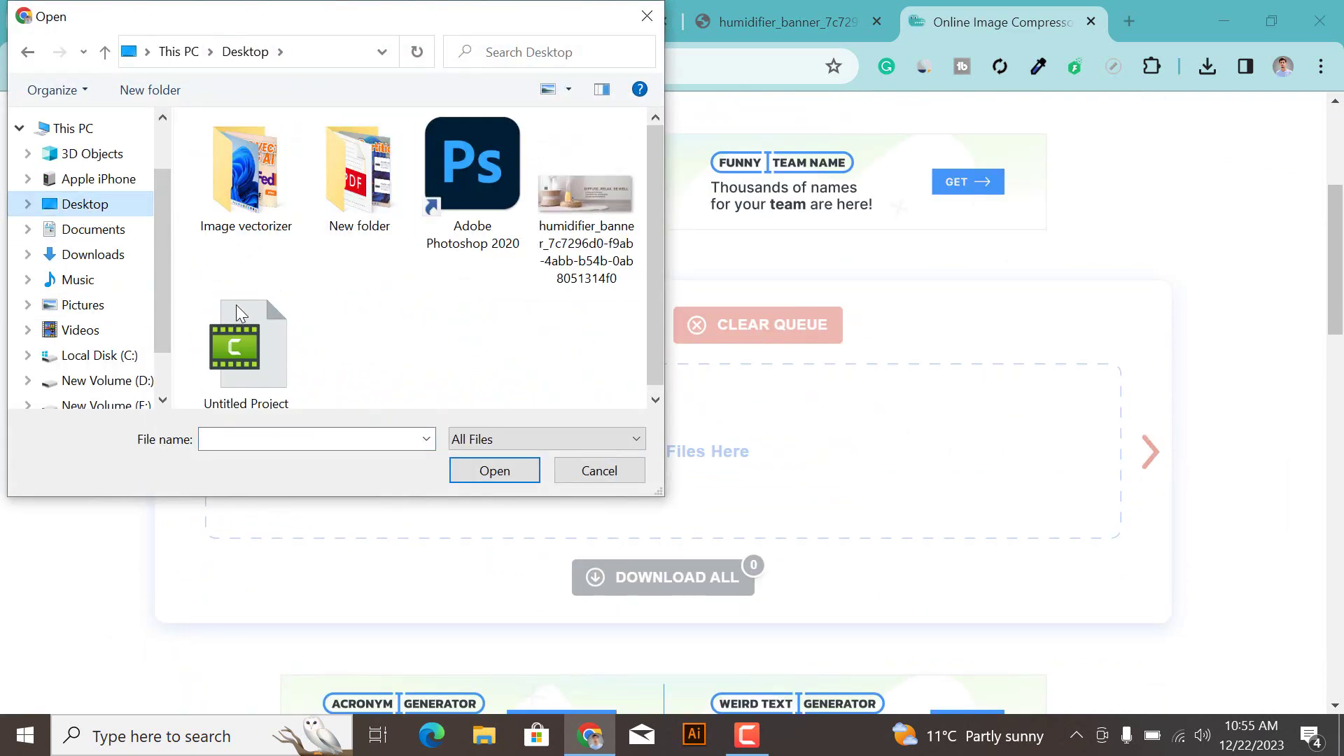
double_click(608, 191)
Compare the banner's original and compressed file sizes and inspect the before-and-after preview.
scroll(586, 295, "down", 1)
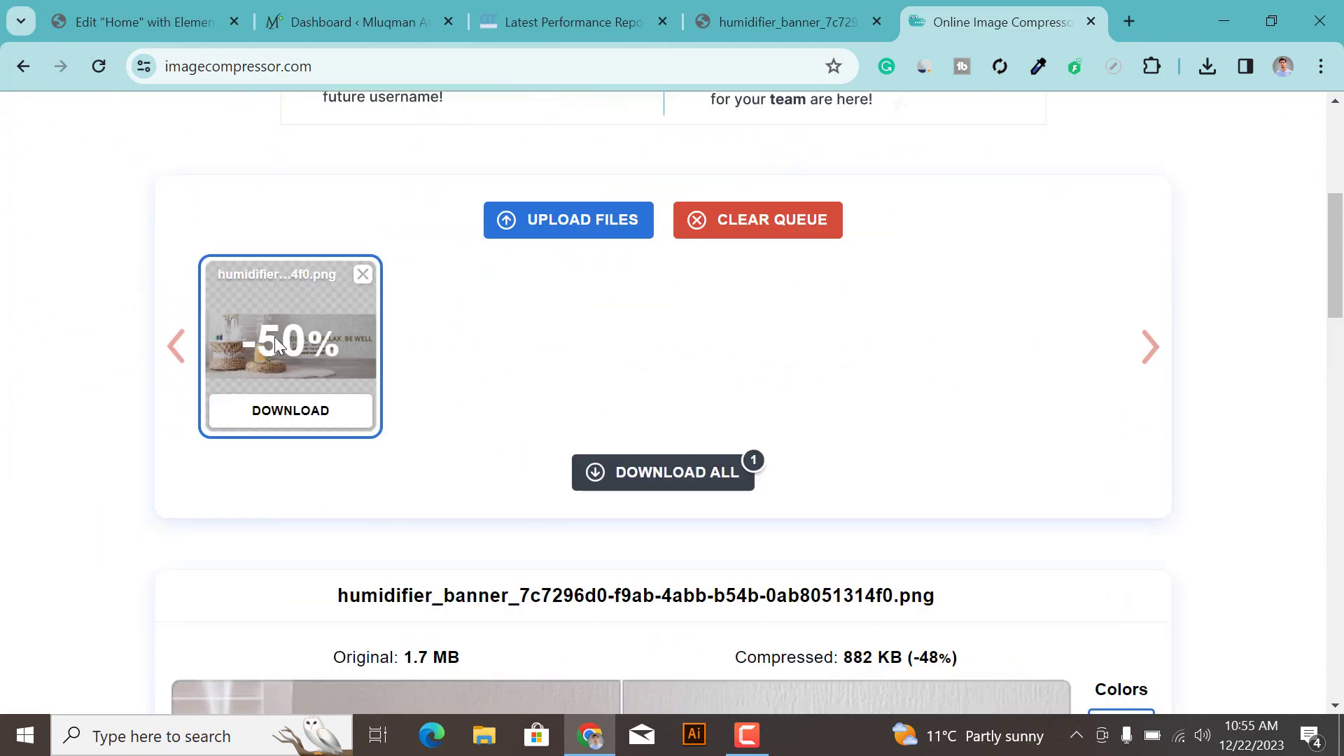
scroll(615, 367, "down", 4)
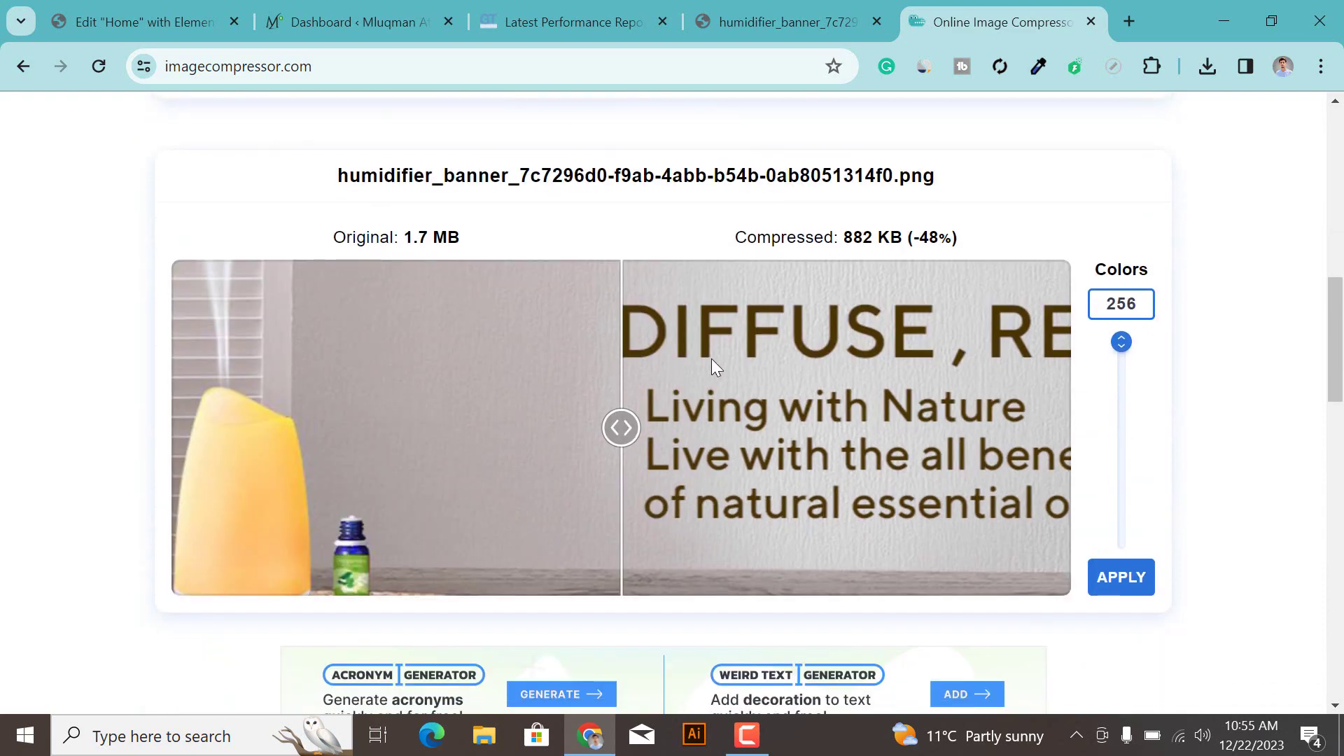
scroll(497, 329, "up", 1)
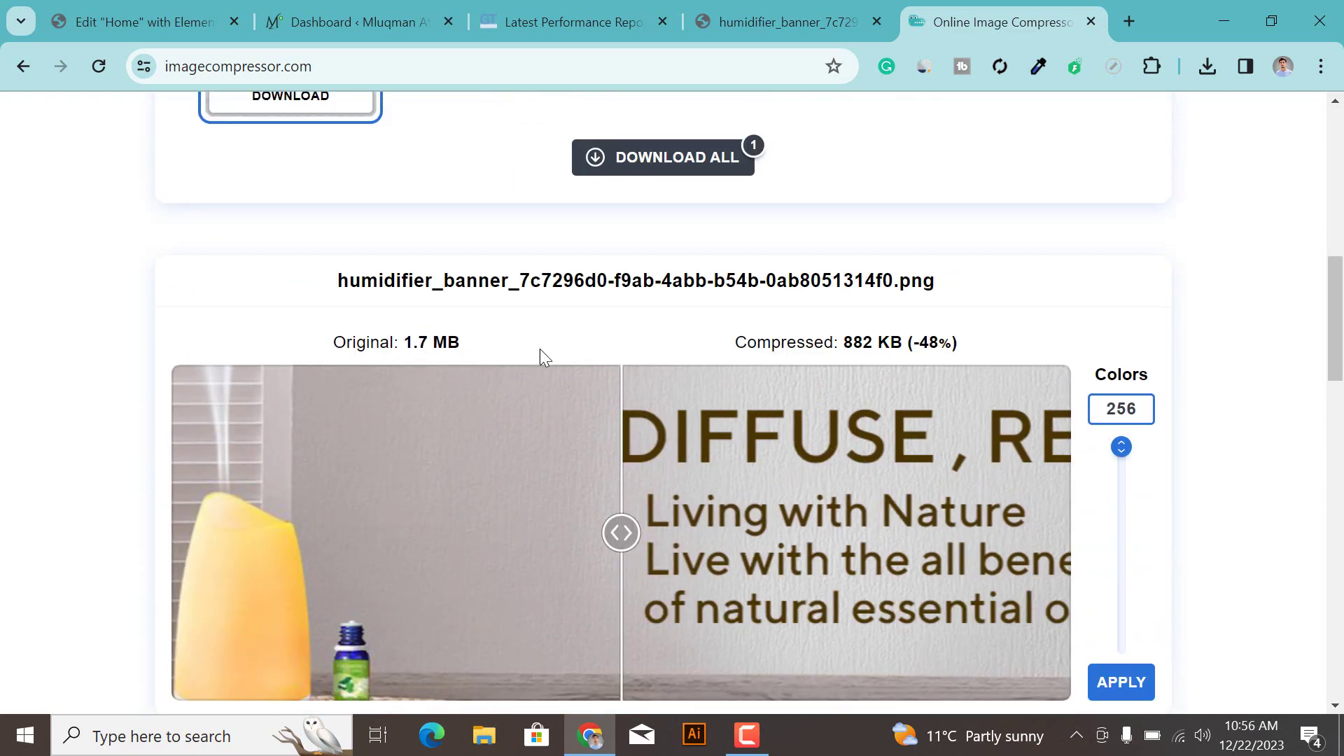
left_click_drag(845, 339, 867, 339)
scroll(698, 322, "down", 3)
mouse_move(621, 339)
left_mouse_down()
mouse_move(871, 321)
mouse_move(495, 313)
mouse_move(677, 313)
mouse_move(635, 321)
left_mouse_up()
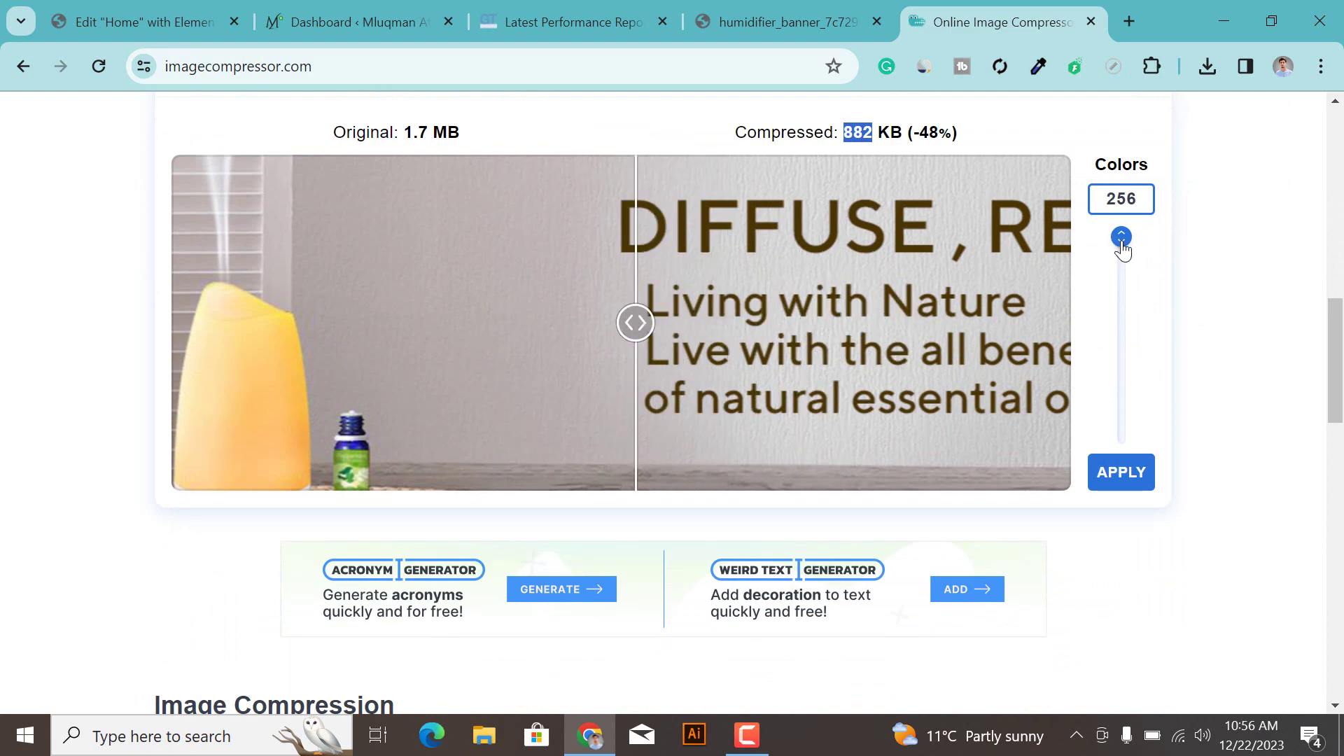
Reduce the compressed banner's color count to 91 and compare its preview quality with the original.
left_click_drag(1123, 250, 1123, 329)
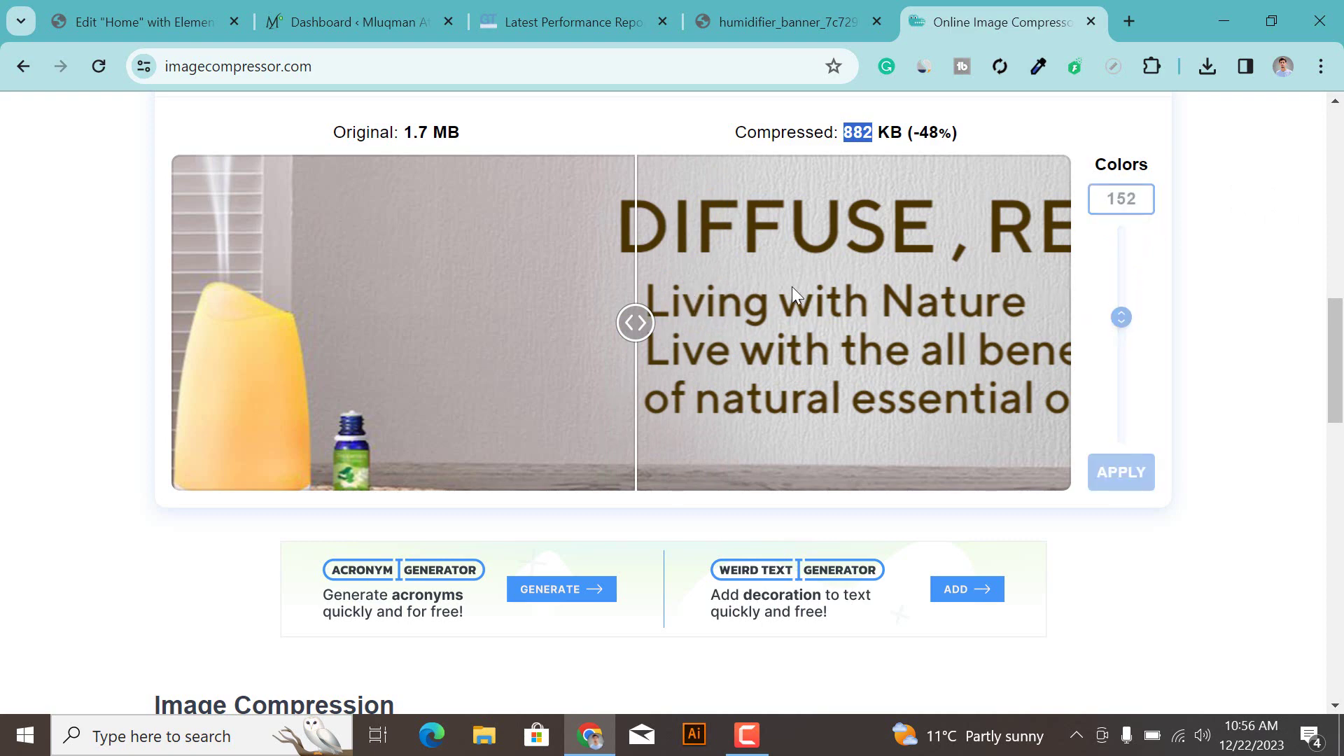
mouse_move(619, 325)
left_mouse_down()
mouse_move(636, 322)
mouse_move(609, 322)
left_mouse_up()
left_click_drag(1121, 317, 1121, 364)
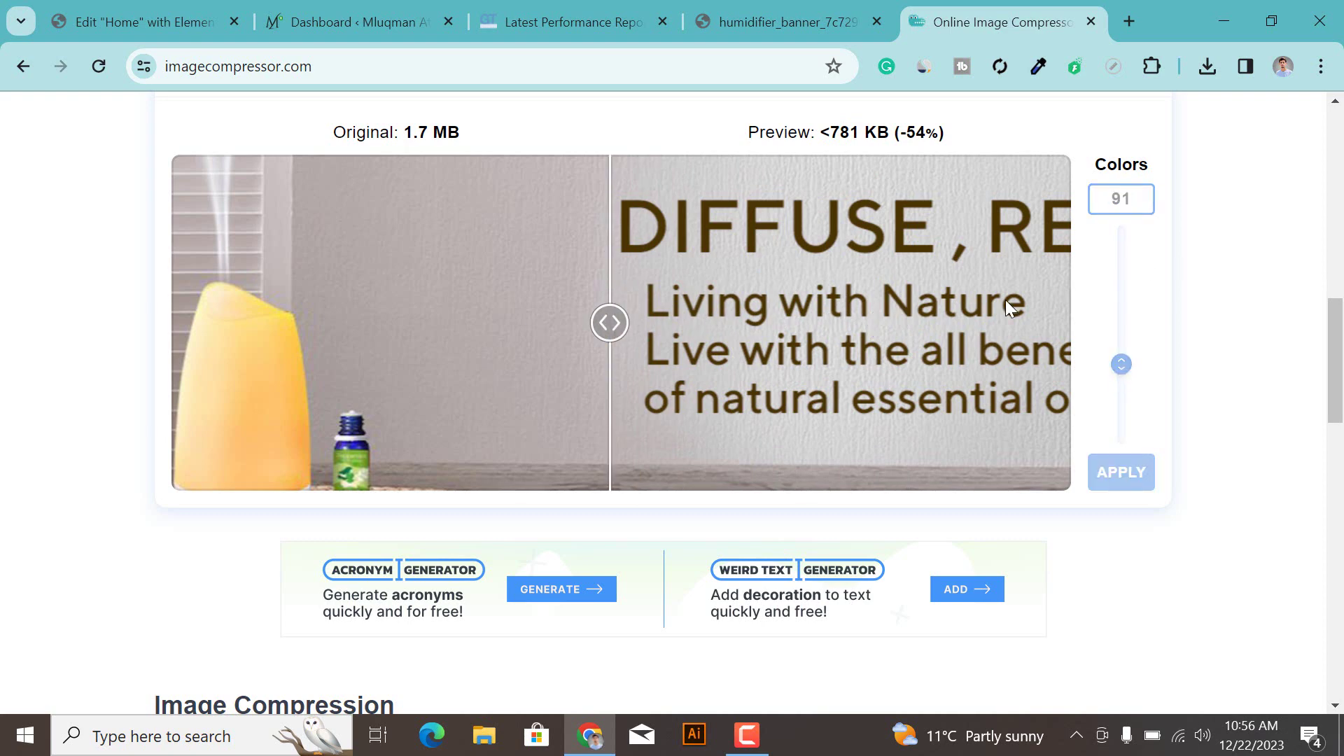
left_click_drag(610, 322, 795, 322)
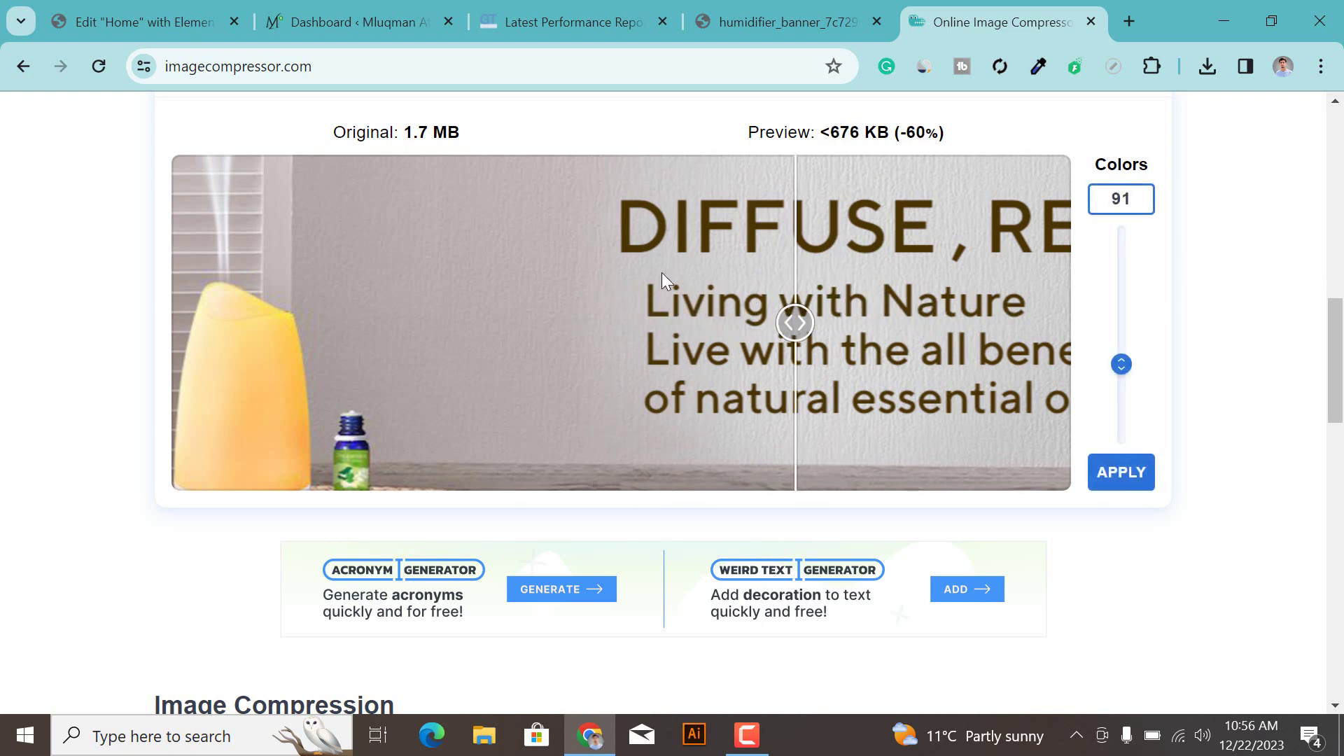
scroll(821, 345, "up", 4)
scroll(820, 346, "down", 5)
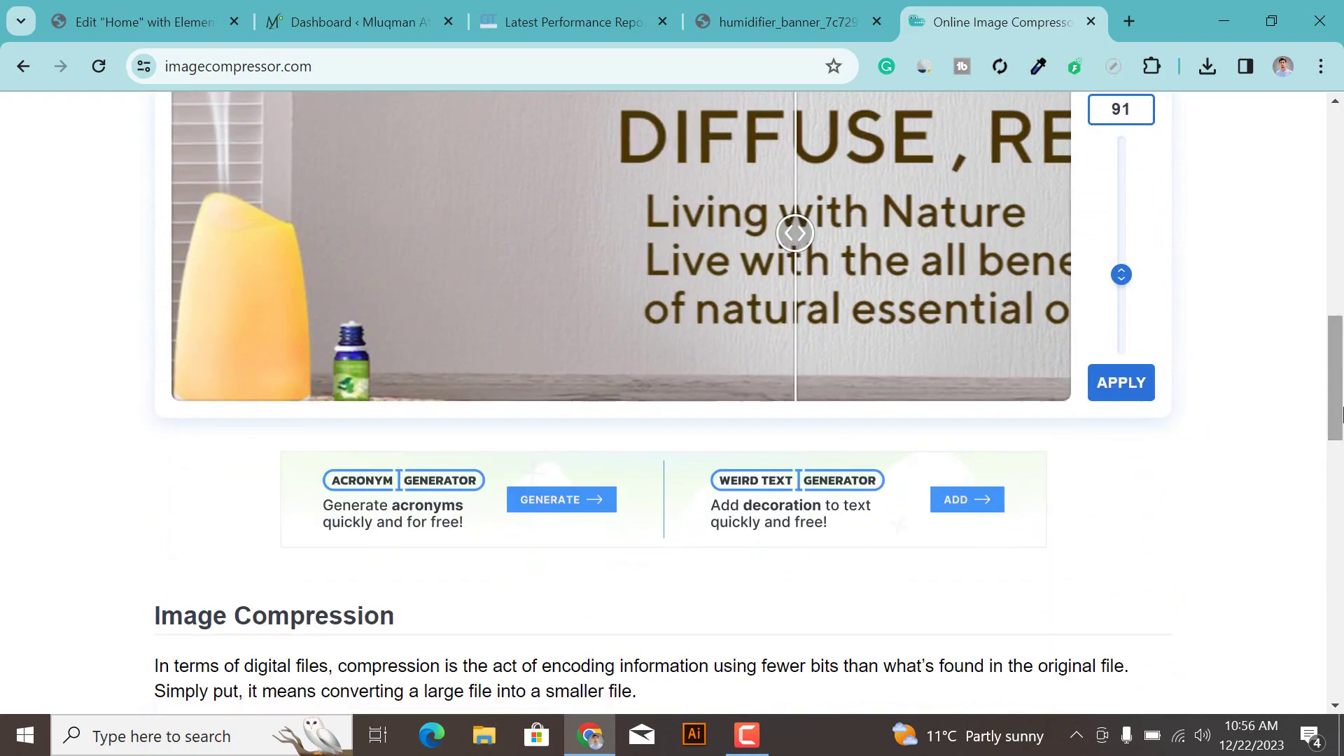
Apply the 91-color compression to the humidifier banner and download the compressed PNG.
scroll(821, 345, "up", 5)
scroll(1119, 522, "down", 4)
left_click(1119, 518)
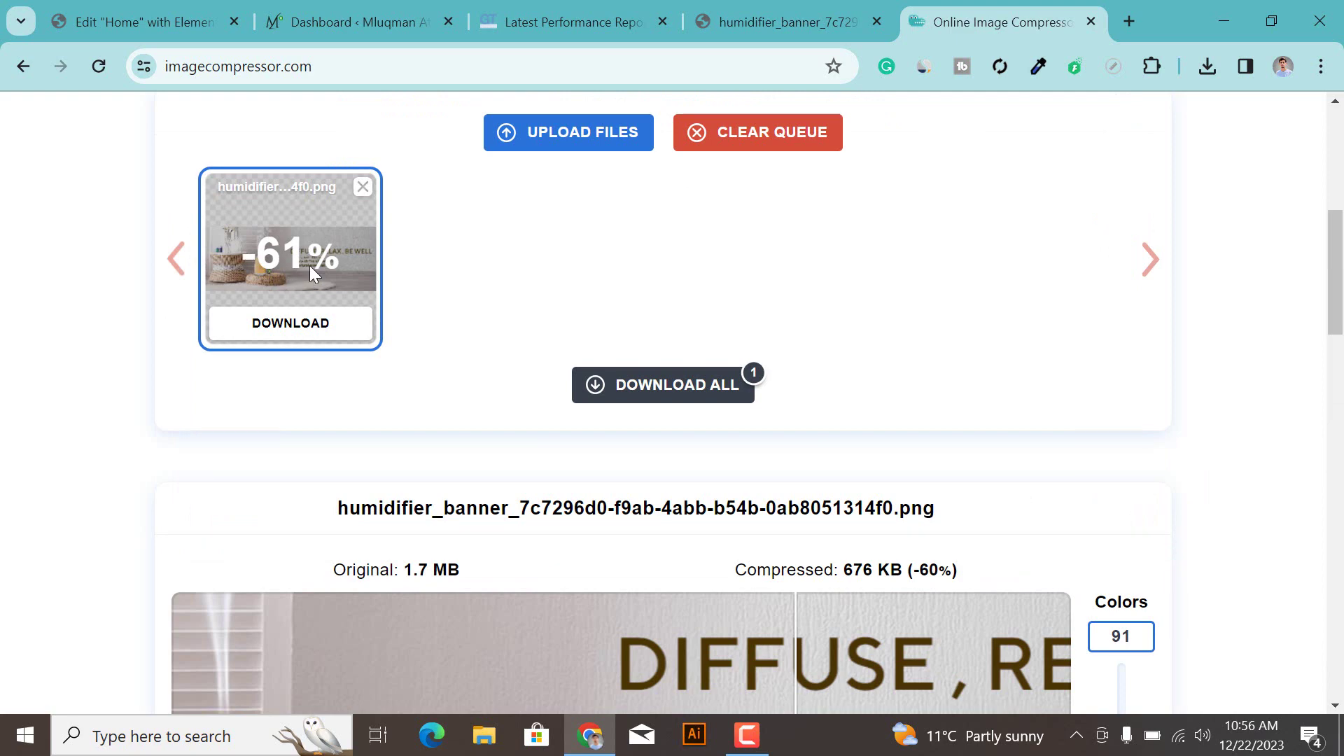
left_click(291, 324)
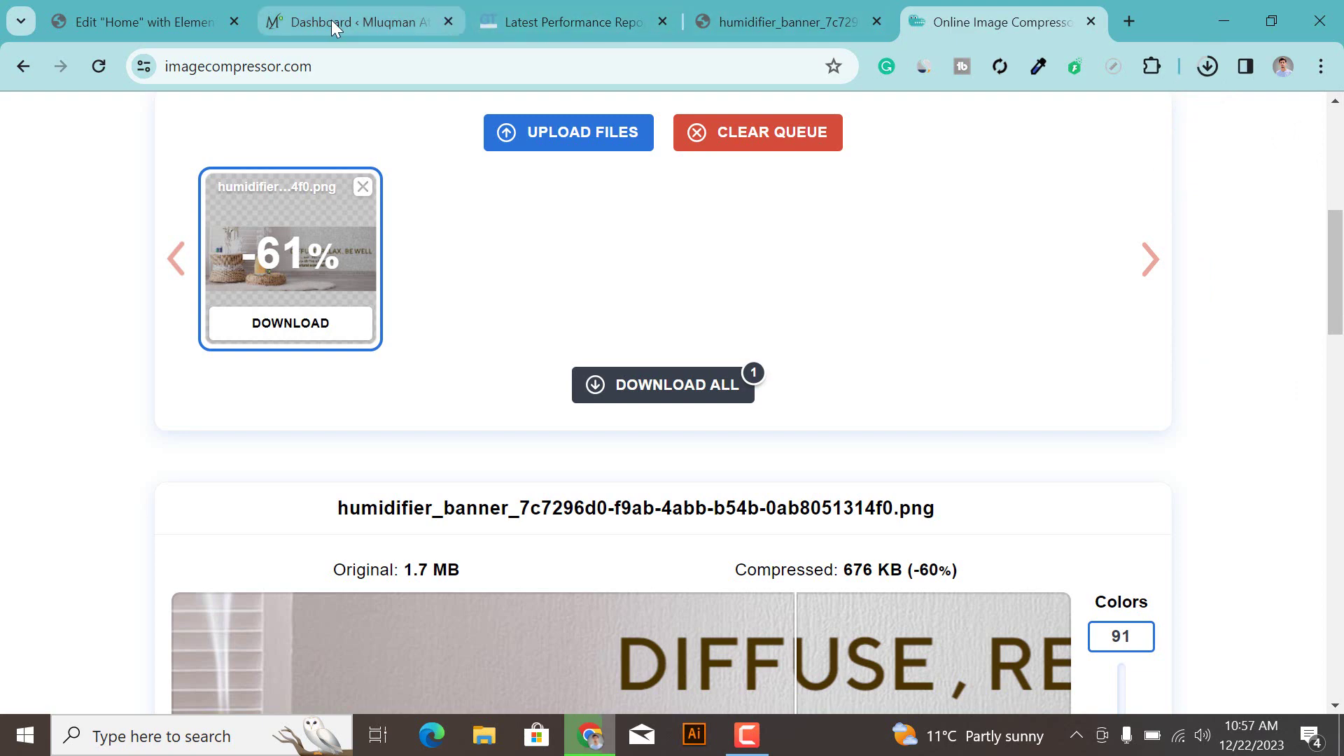
Replace the banner in the homepage's image carousel gallery with the compressed PNG from Downloads and insert the updated gallery.
left_click(189, 22)
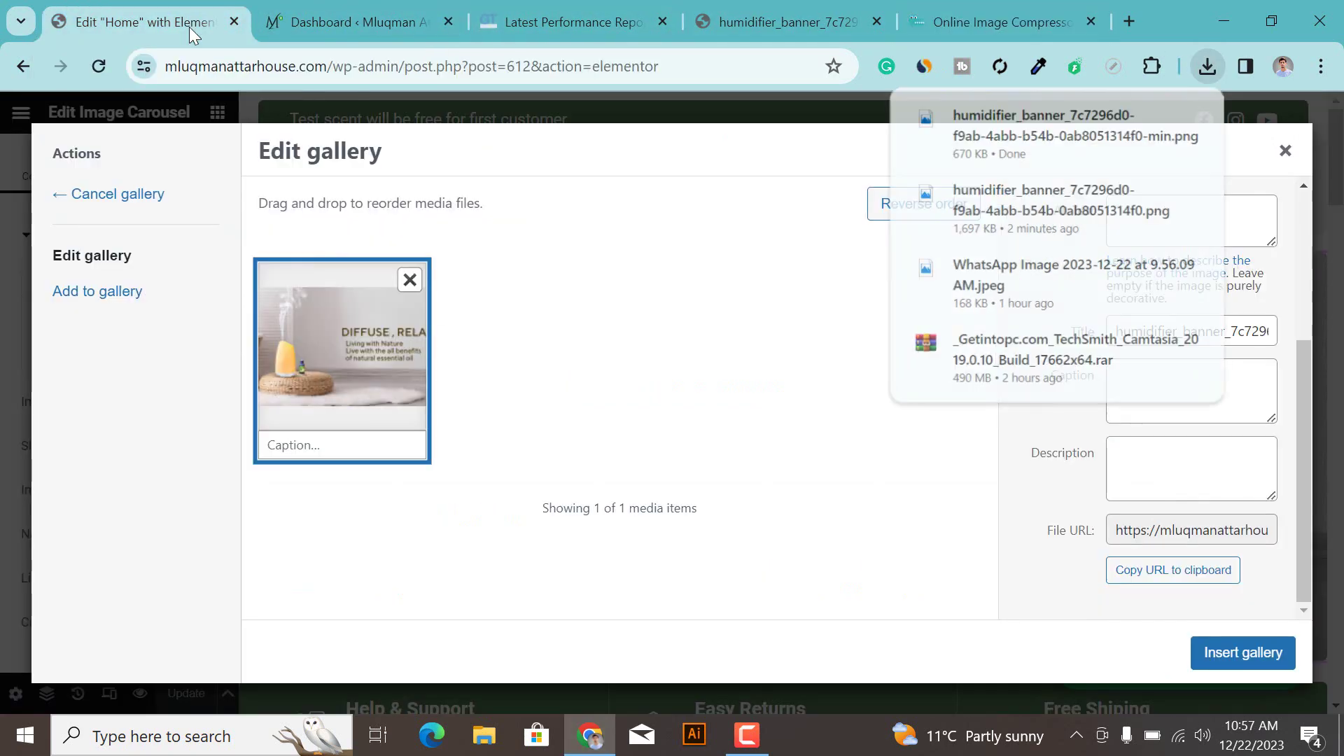
left_click(410, 278)
left_click(604, 470)
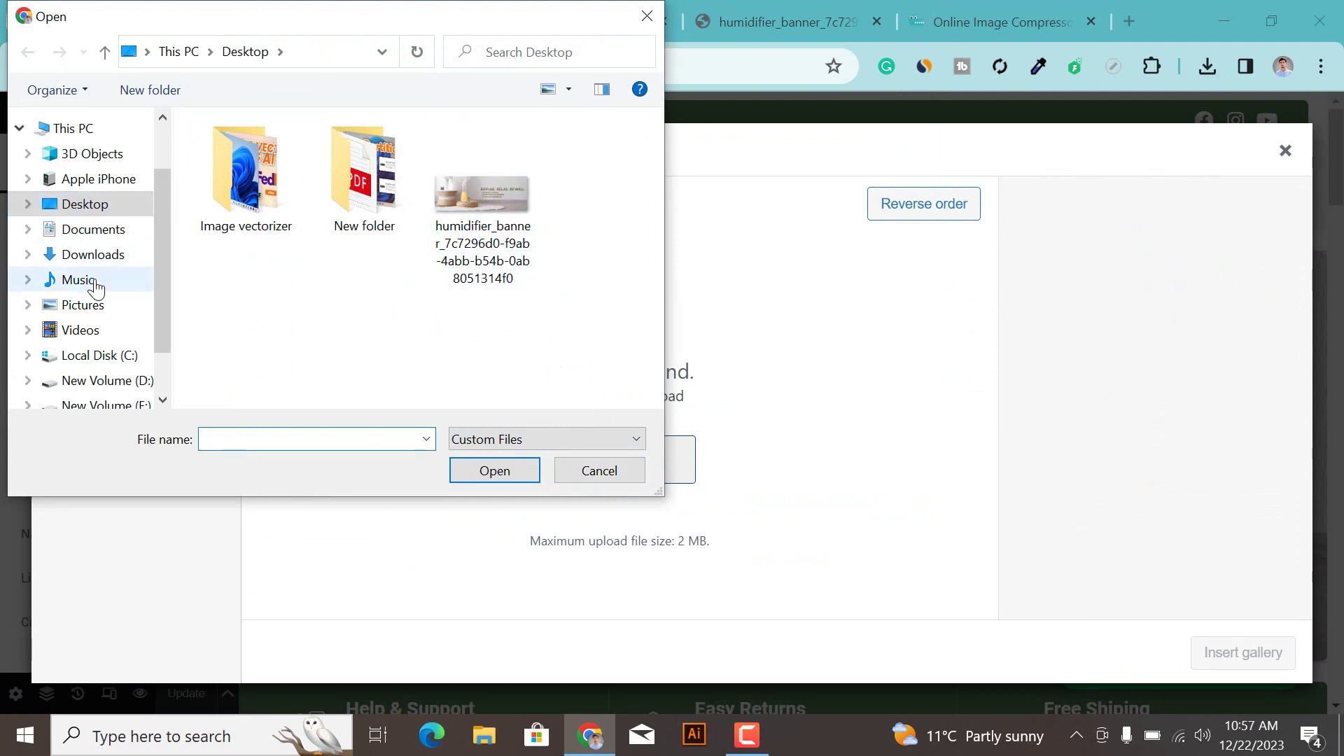
left_click(93, 254)
left_click(246, 210)
double_click(259, 216)
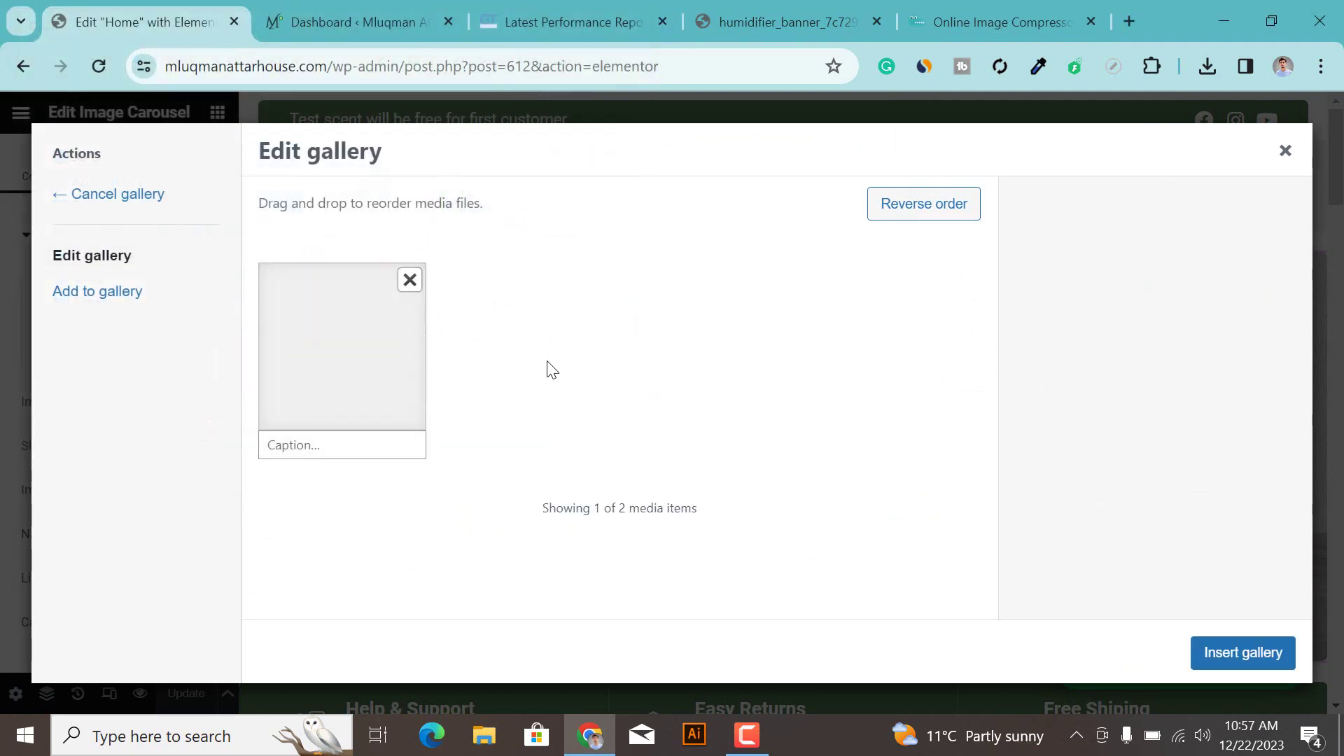
left_click(1242, 652)
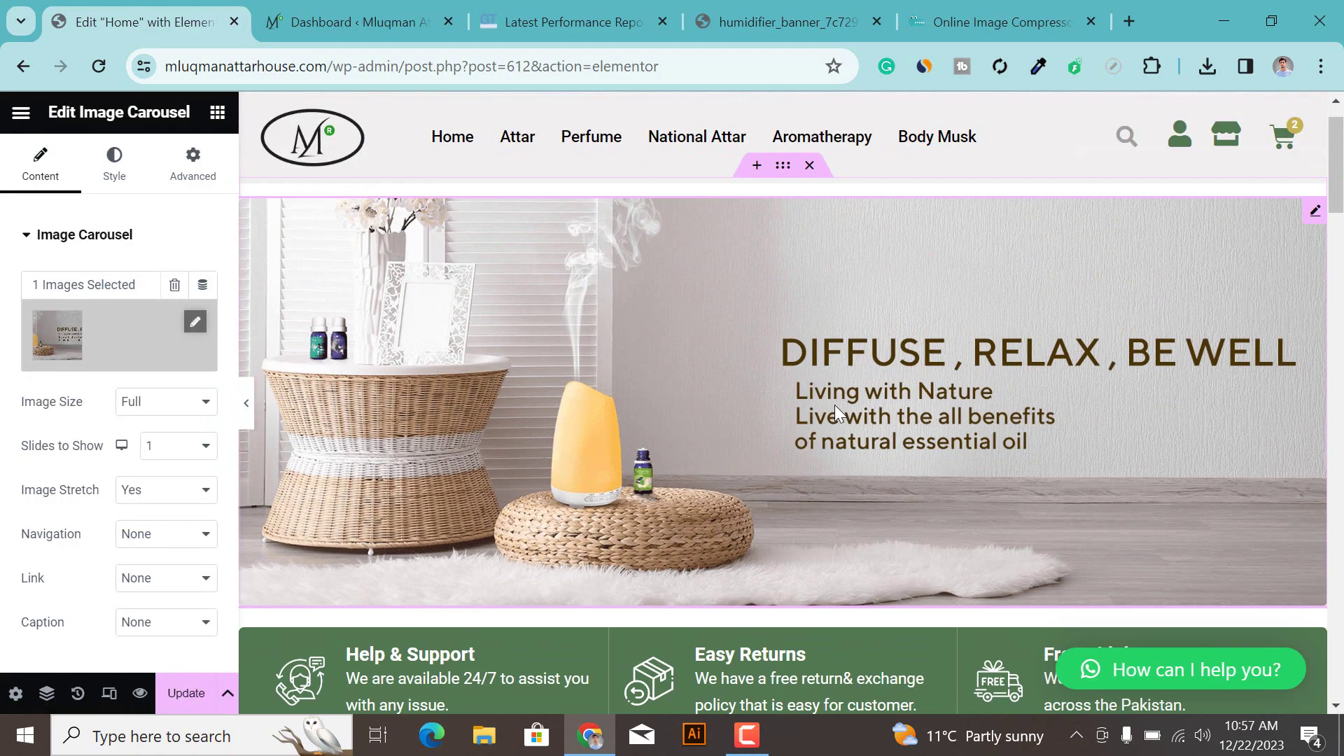
scroll(939, 466, "down", 7)
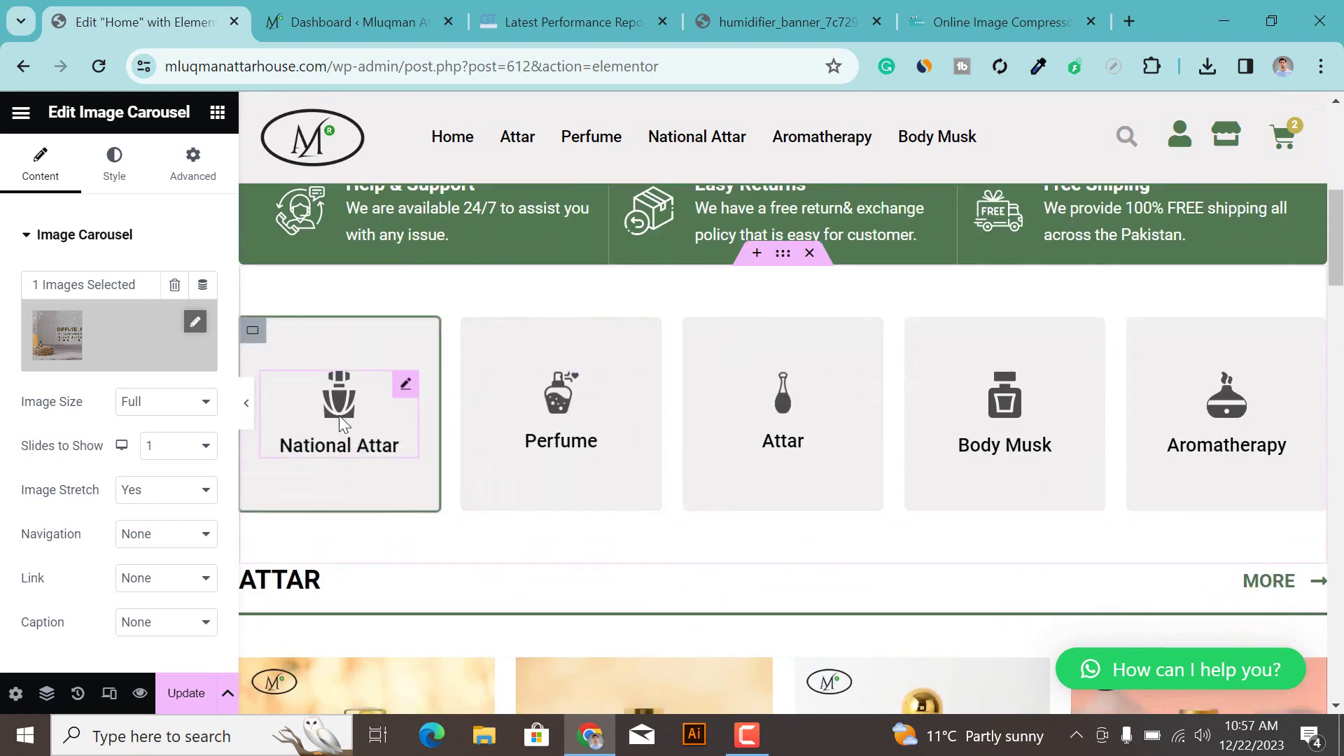
scroll(1011, 495, "down", 3)
Open the installed themes in the WordPress dashboard and update the active Astra theme to version 4.5.2.
key("ctrl+Tab")
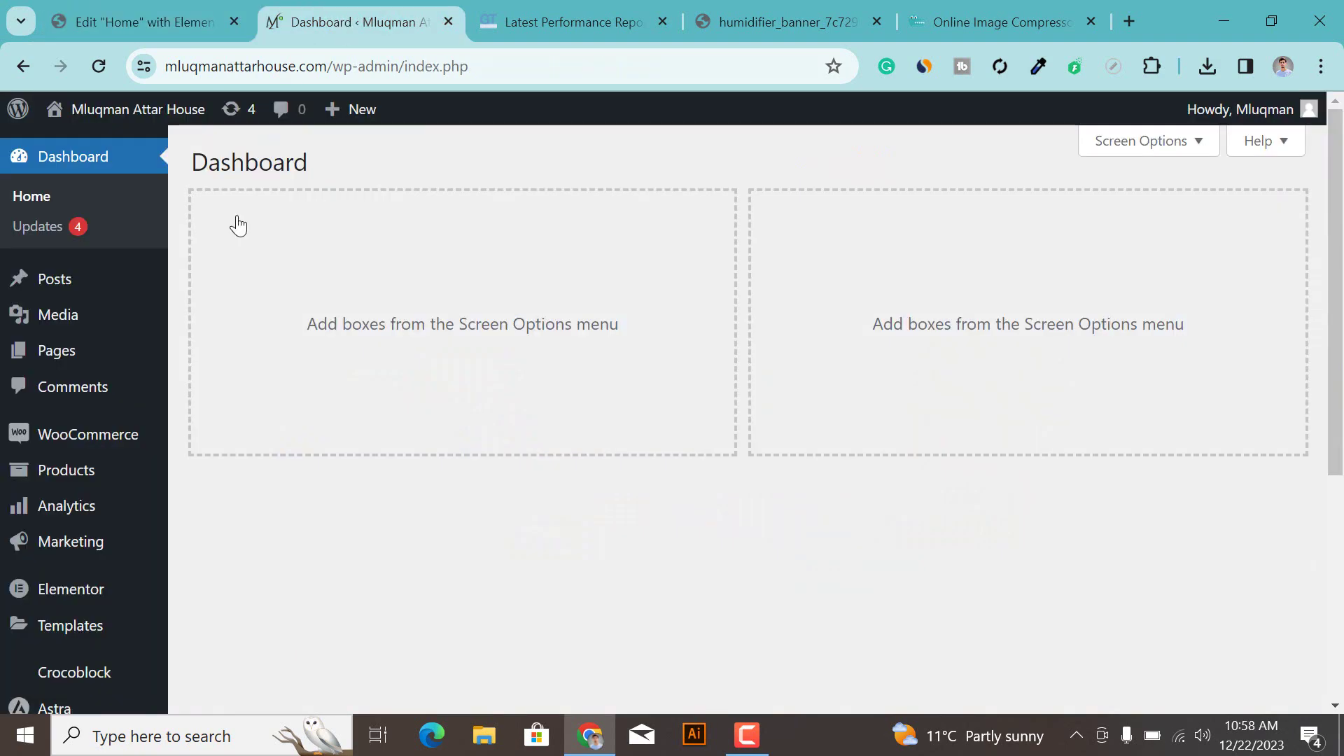
scroll(53, 690, "down", 3)
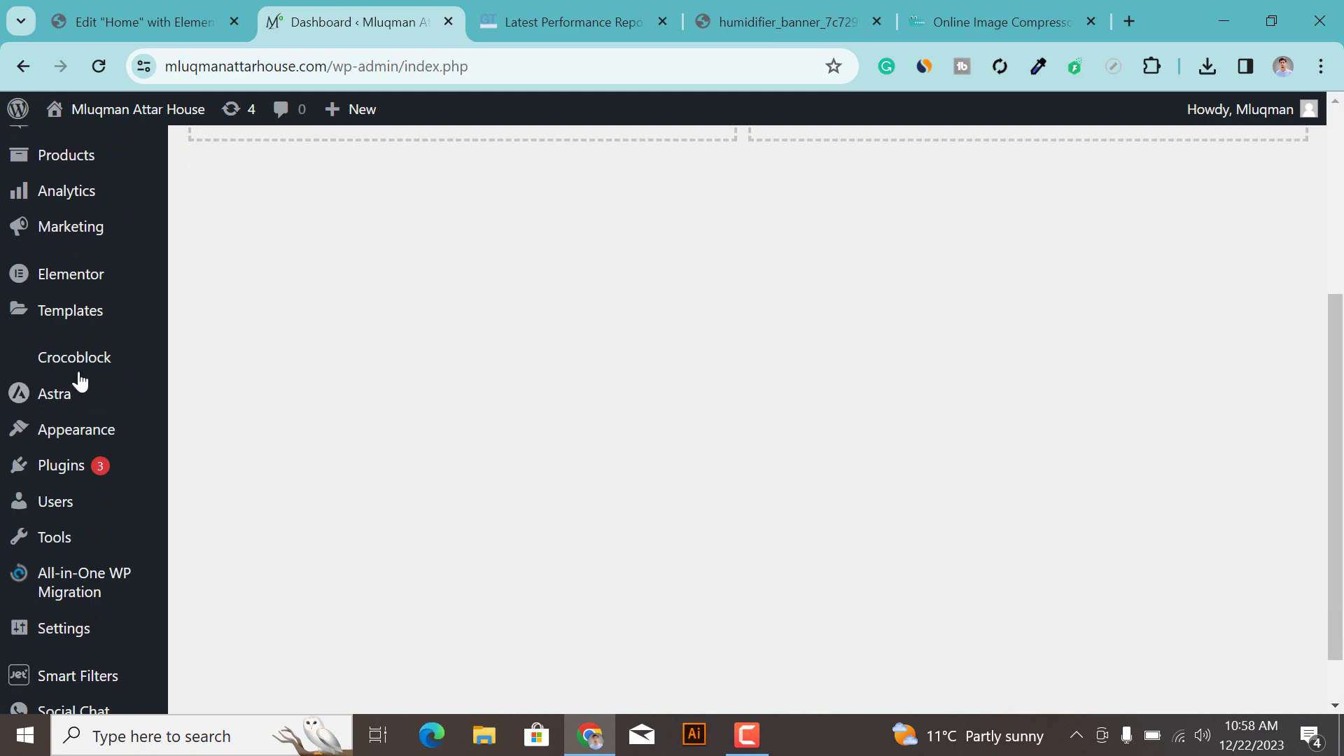
mouse_move(90, 438)
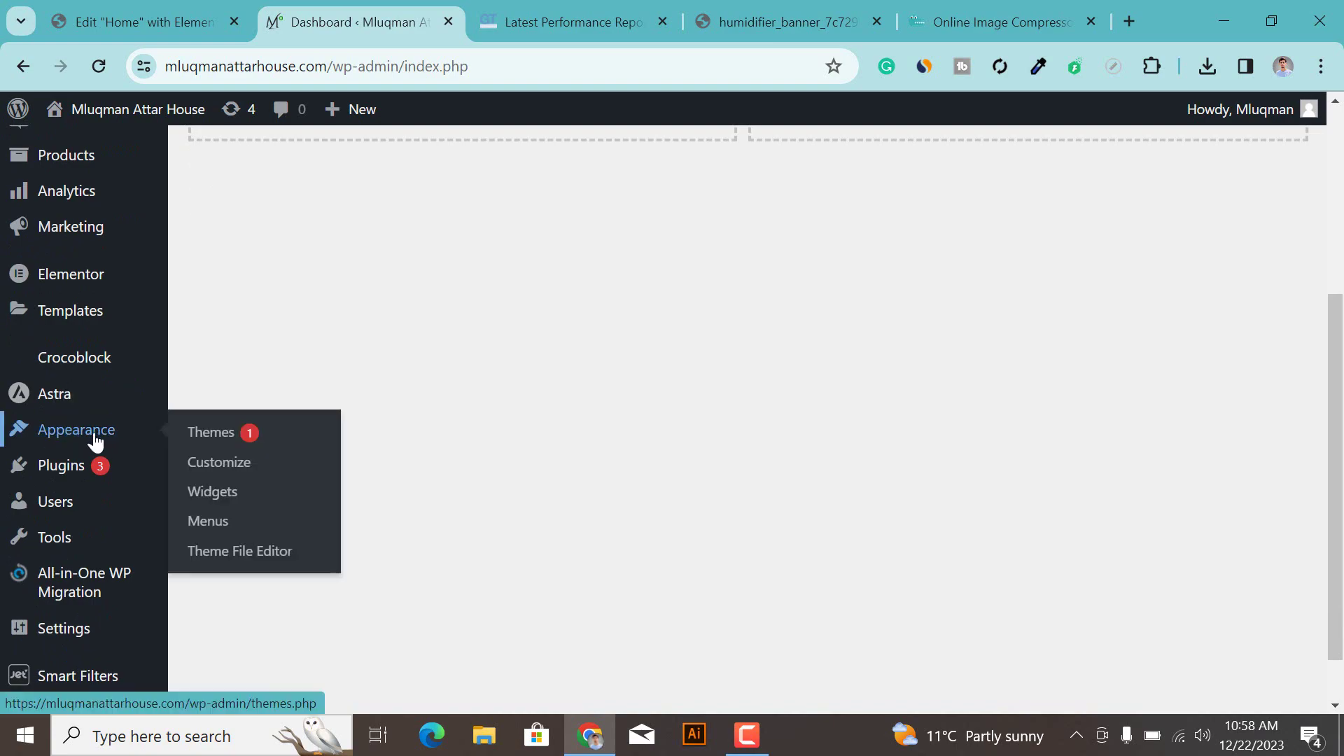
left_click(226, 441)
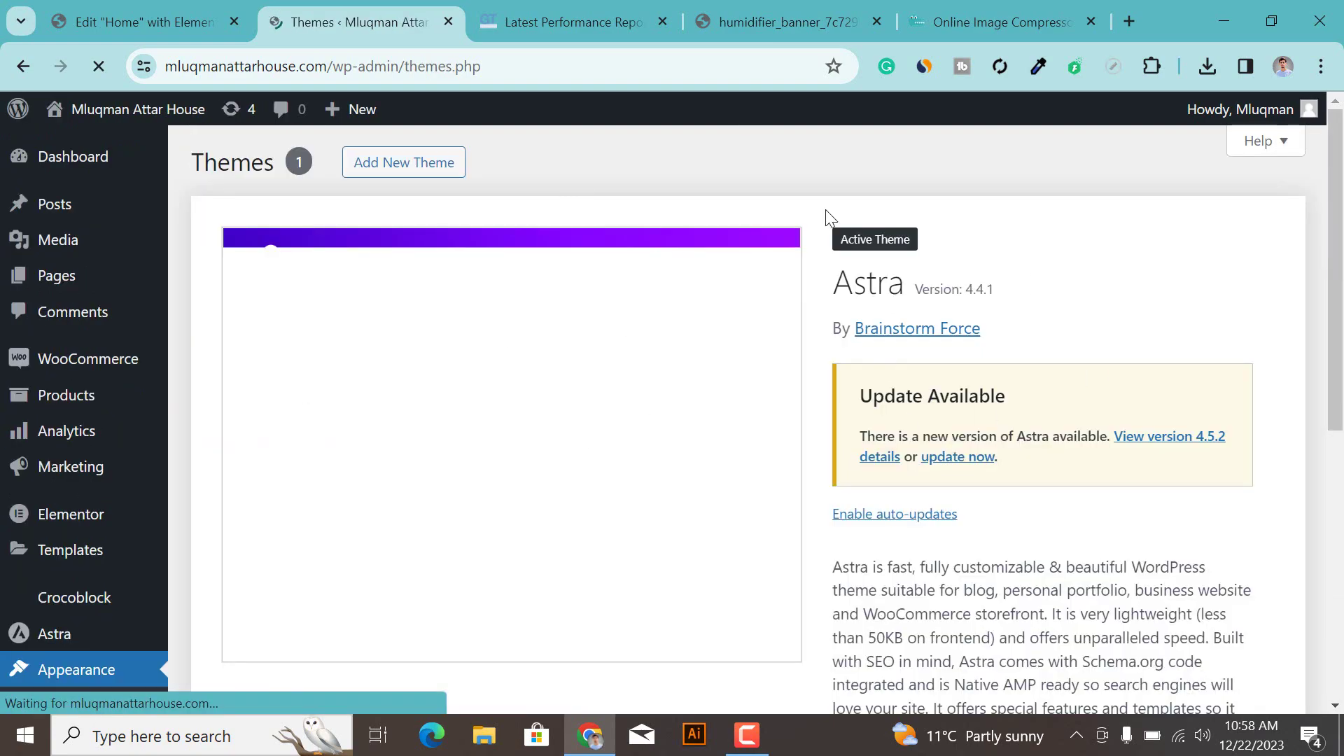
scroll(799, 413, "down", 5)
scroll(792, 424, "up", 5)
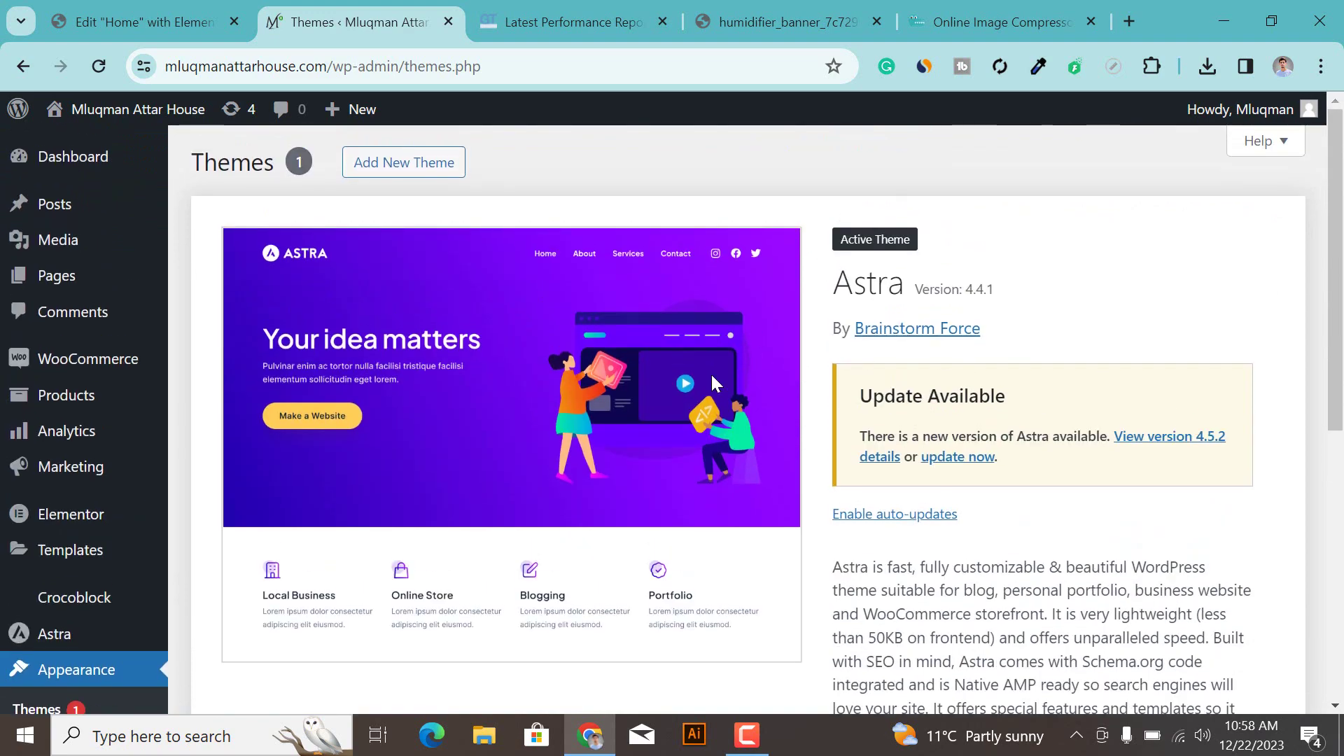
scroll(786, 480, "down", 5)
scroll(843, 519, "up", 5)
left_click(939, 458)
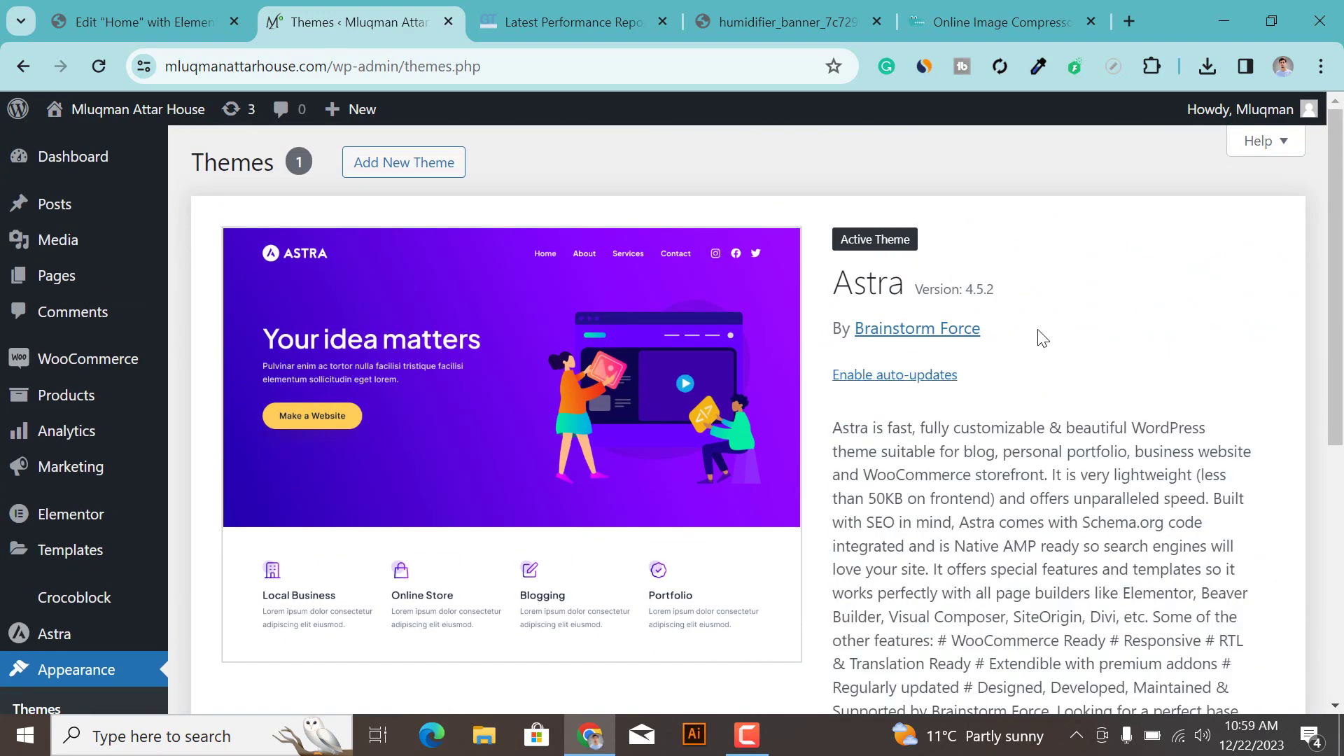
Review the installed plugins and deactivate All-in-One WP Migration and Classic Editor.
scroll(70, 560, "down", 5)
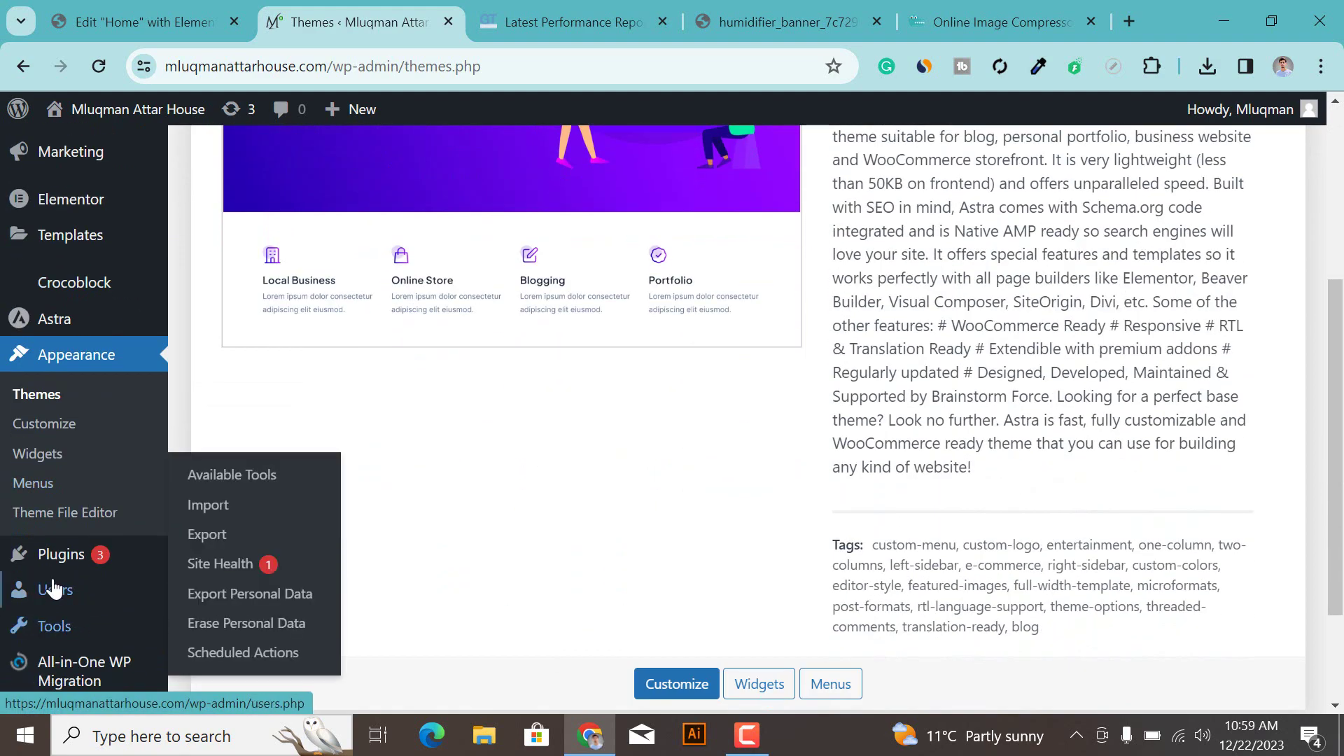
mouse_move(103, 558)
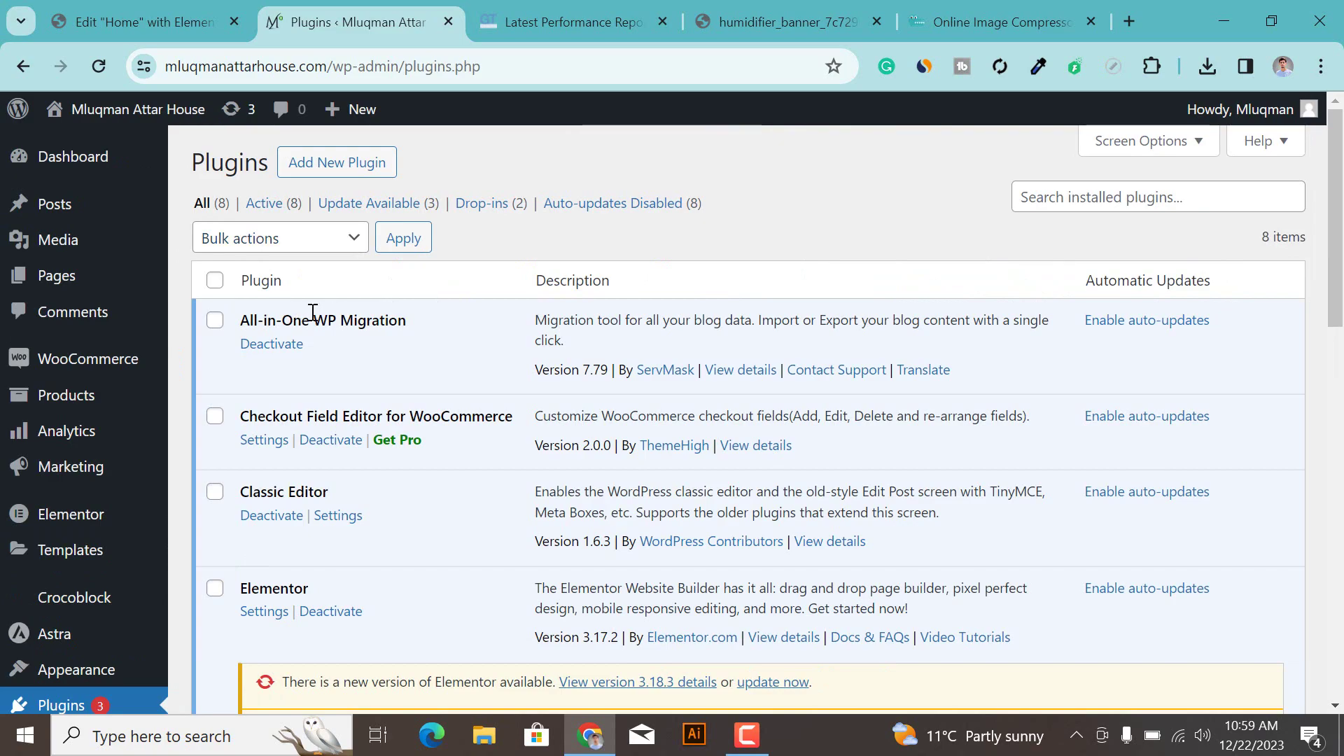
scroll(329, 484, "down", 15)
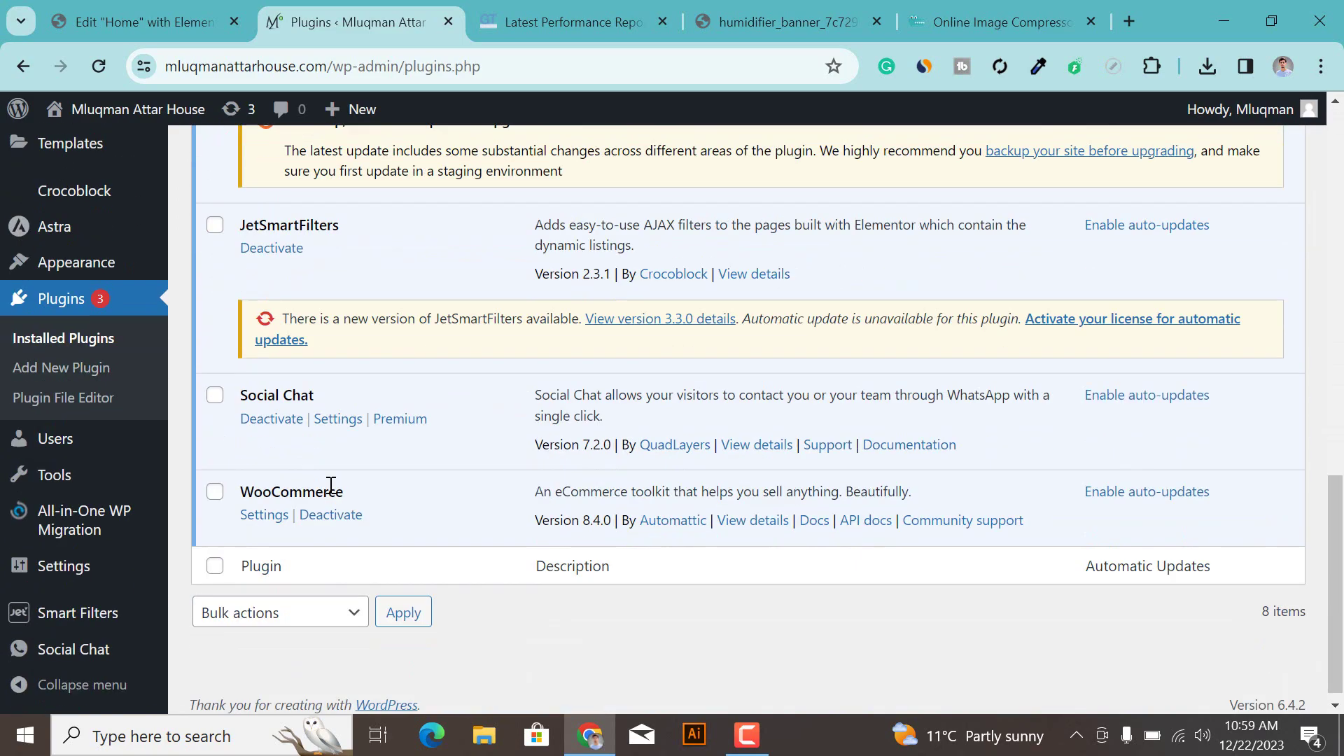
scroll(329, 491, "up", 4)
scroll(332, 494, "up", 10)
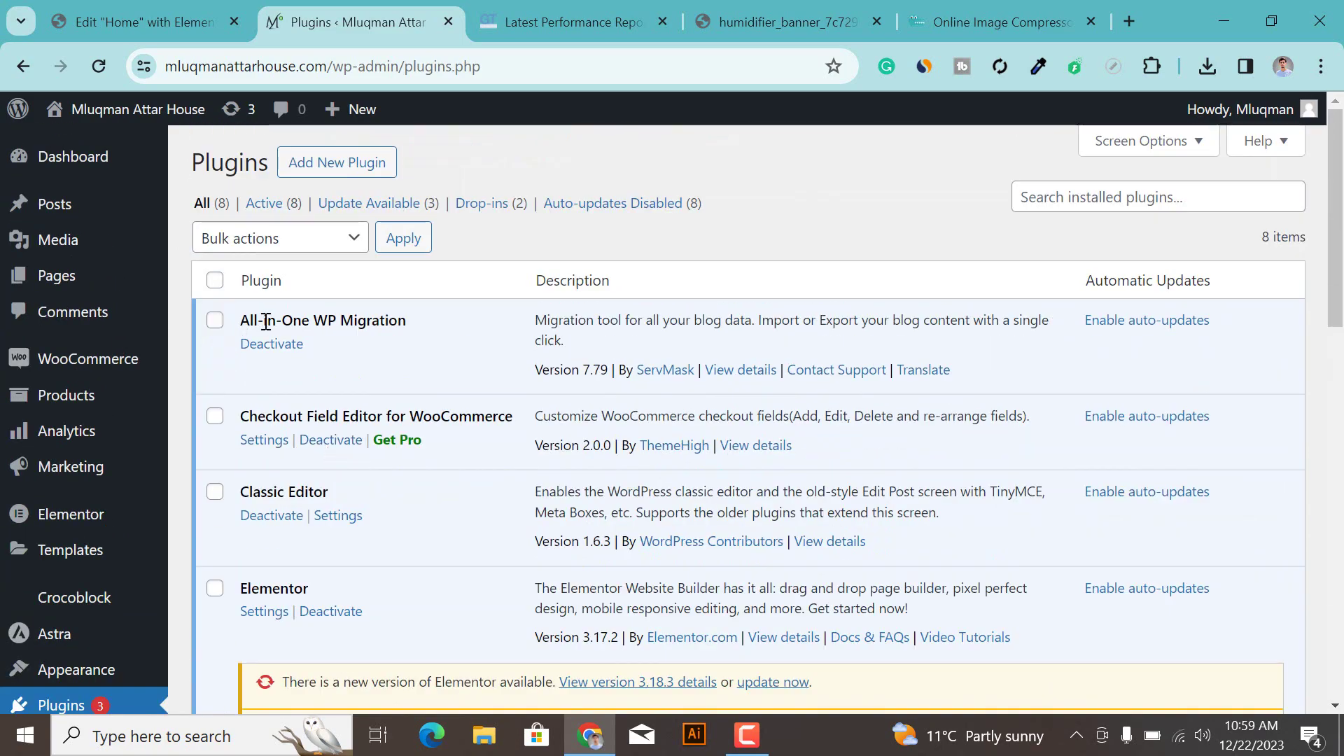
left_click(260, 346)
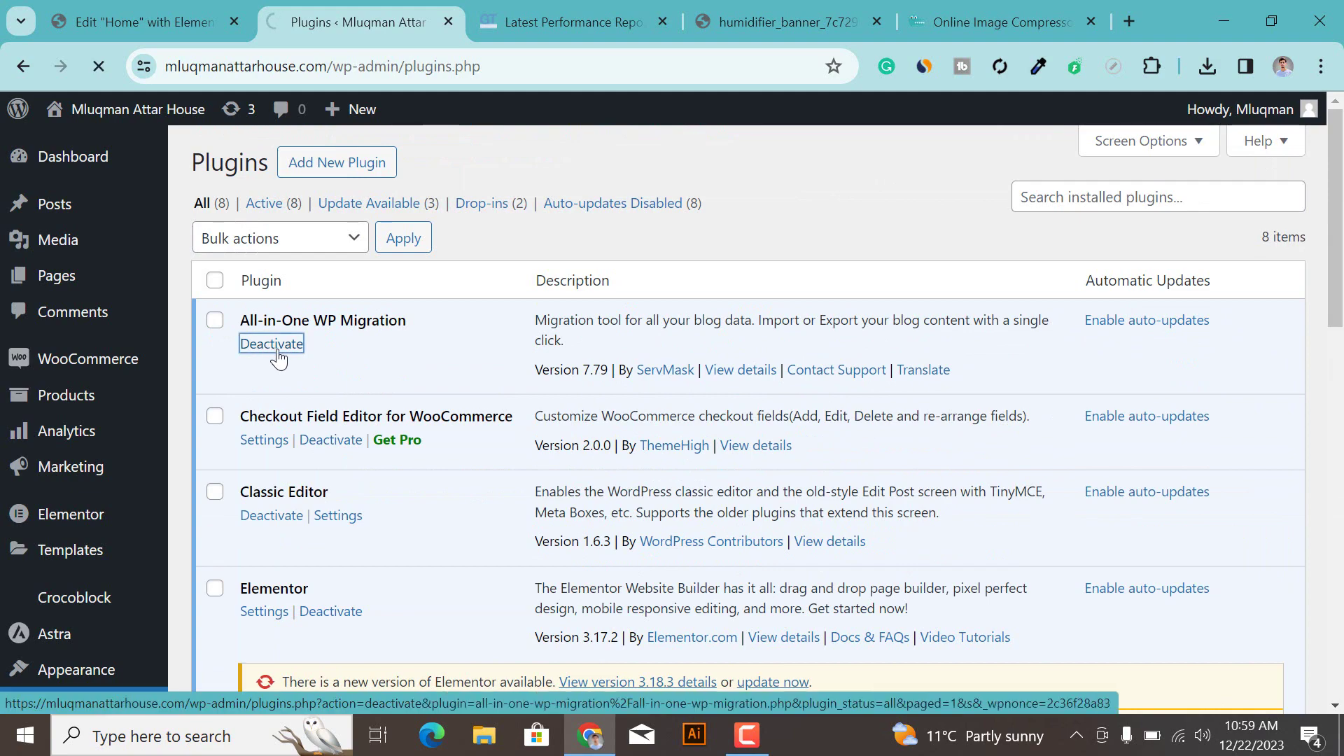
scroll(347, 430, "down", 3)
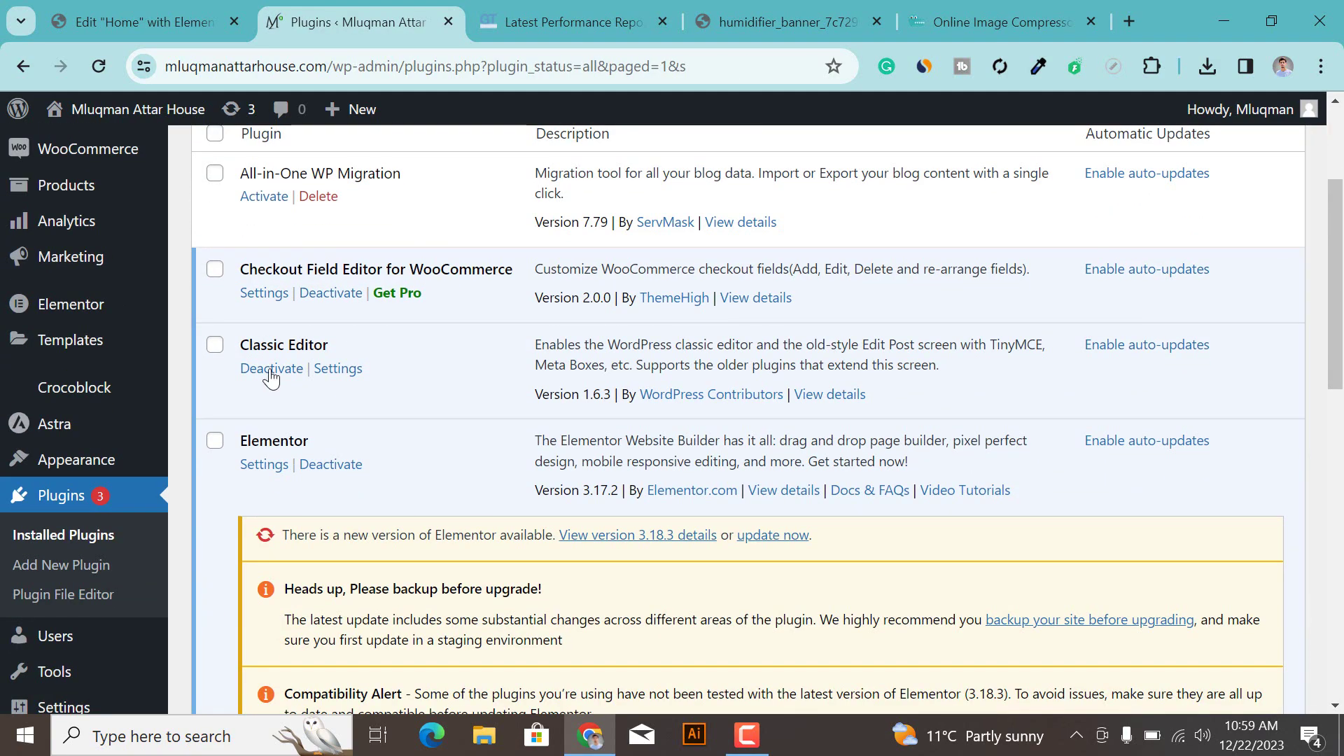
left_click(272, 374)
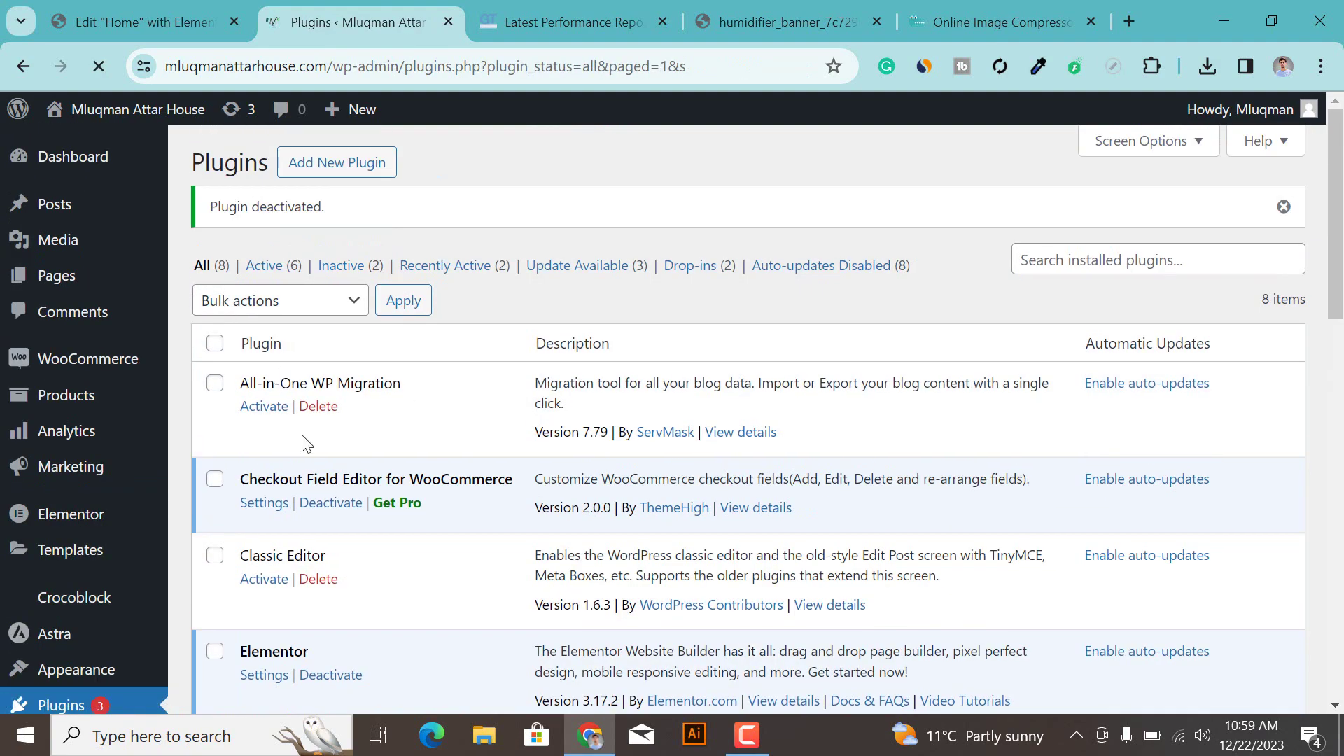
Check the remaining installed plugins, and search for "nitropack" among new plugins to add.
scroll(306, 443, "down", 15)
scroll(350, 462, "up", 15)
scroll(60, 560, "down", 5)
scroll(612, 322, "up", 5)
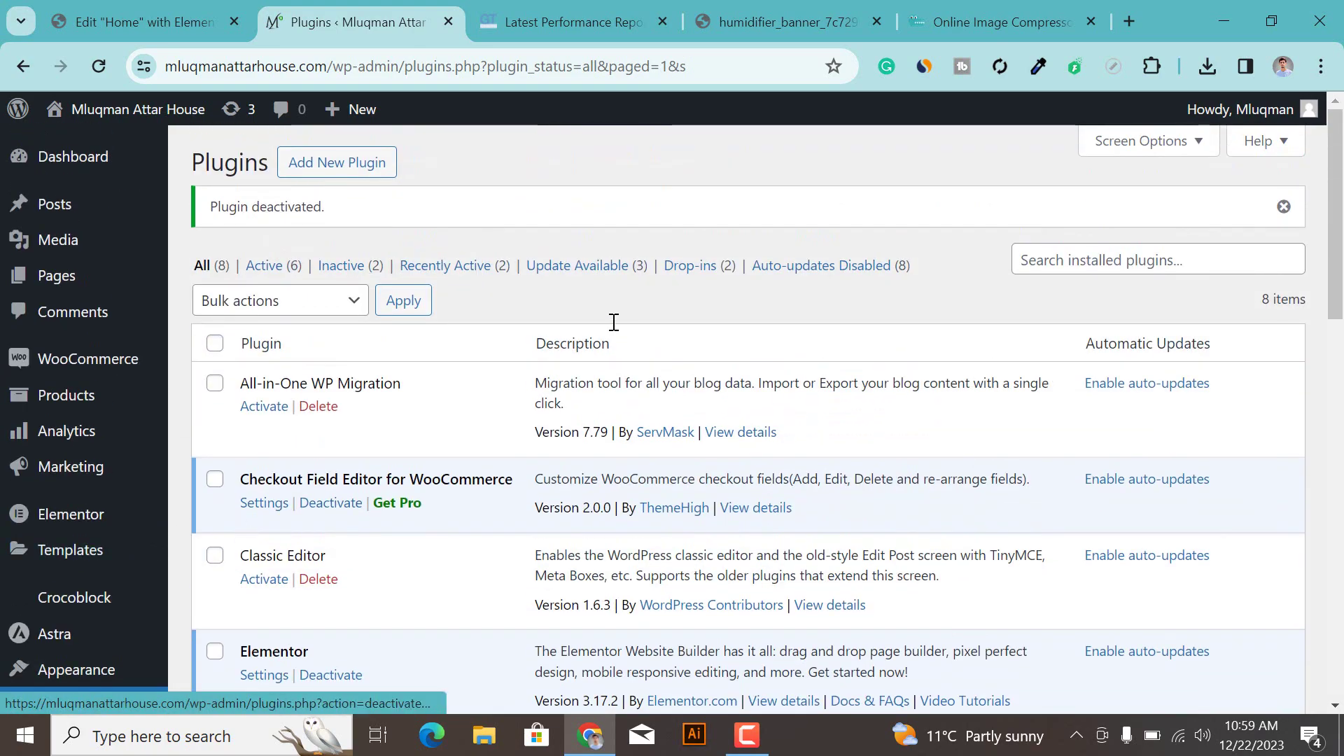
left_click(329, 164)
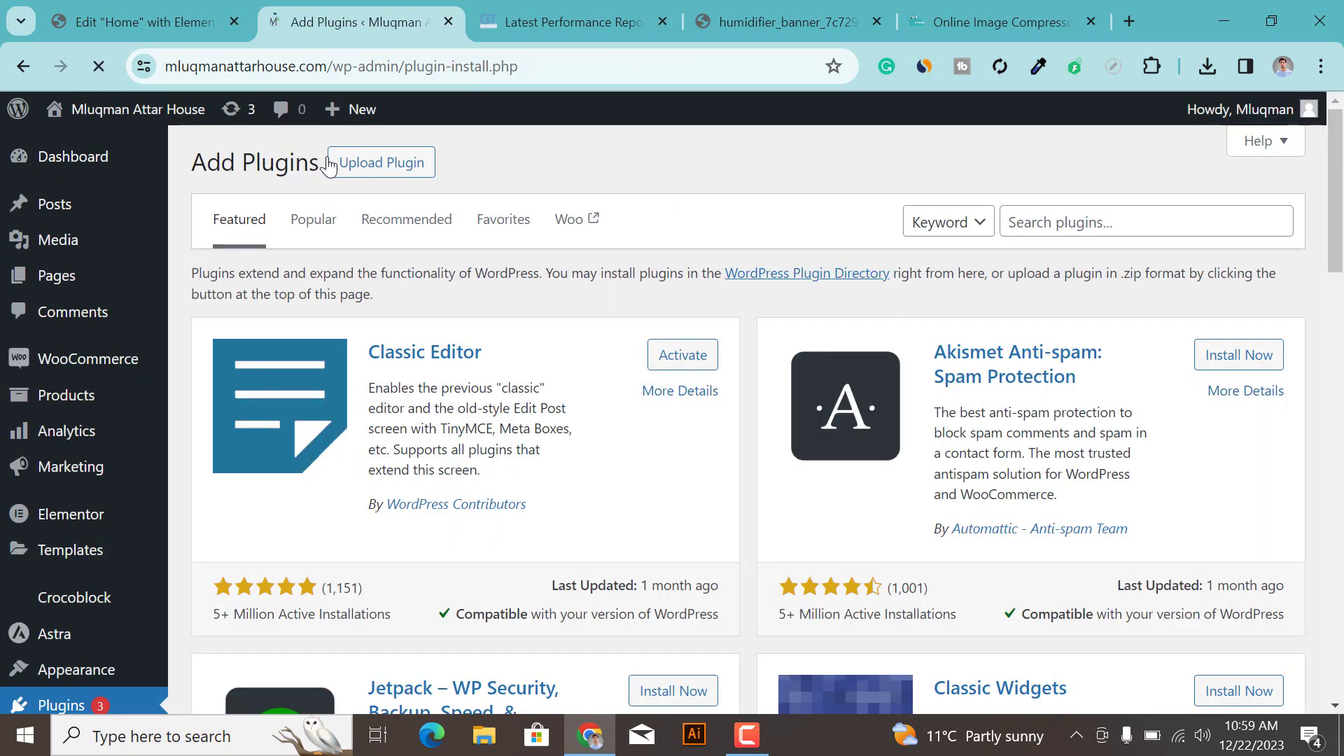
left_click(1090, 223)
type("n")
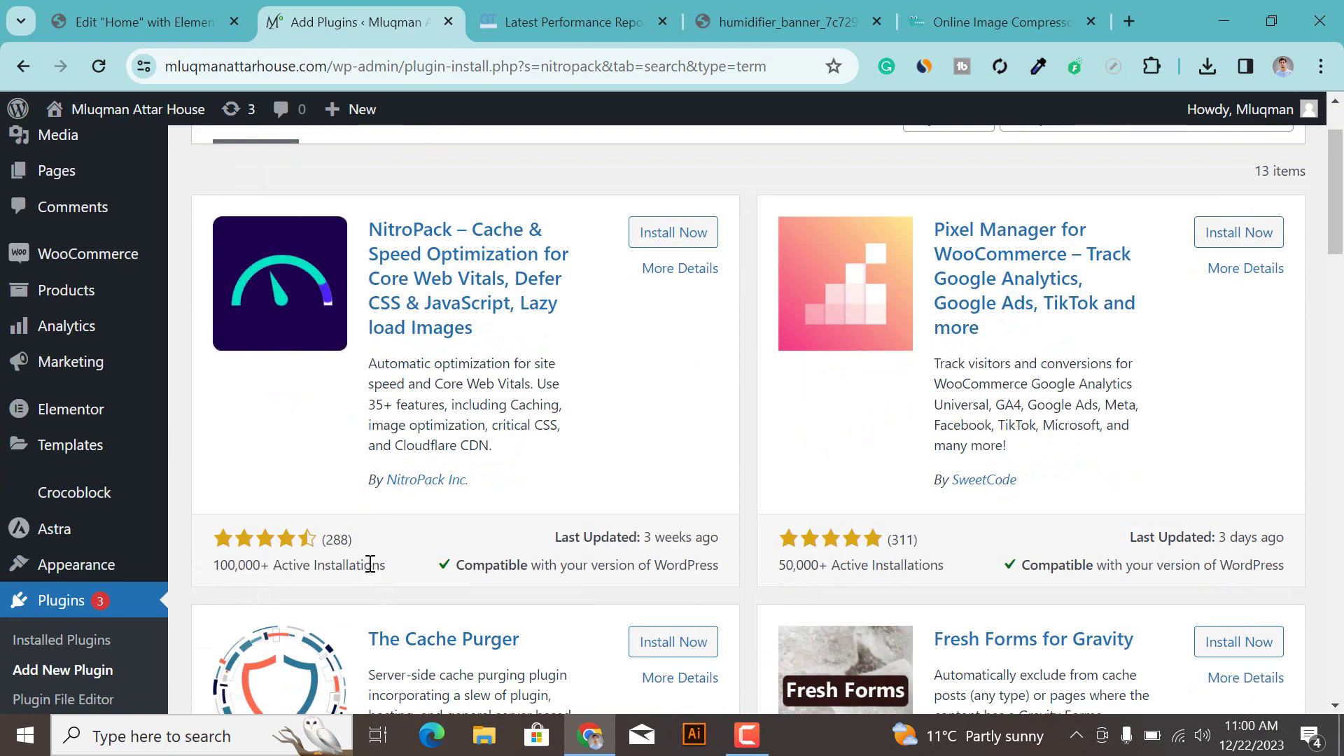
Install and activate the NitroPack cache and speed optimization plugin.
scroll(596, 379, "up", 2)
left_click(639, 340)
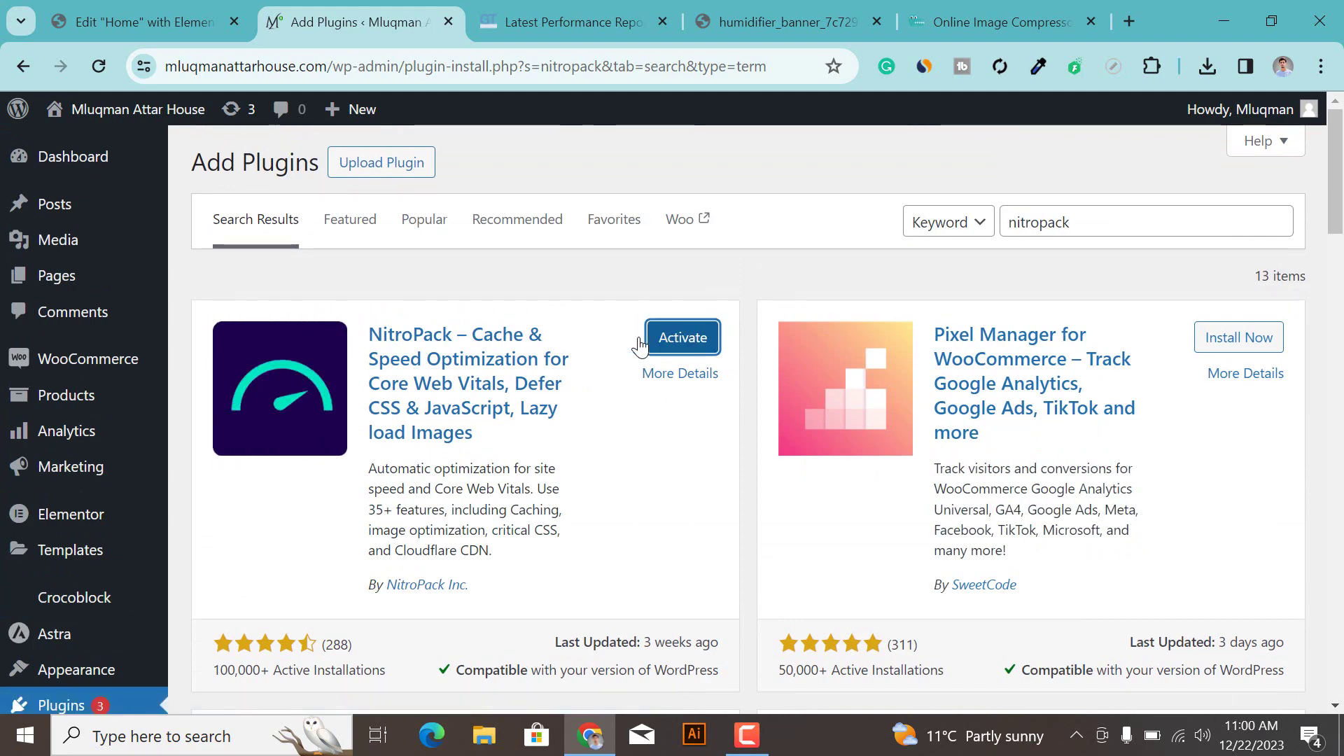
left_click(696, 340)
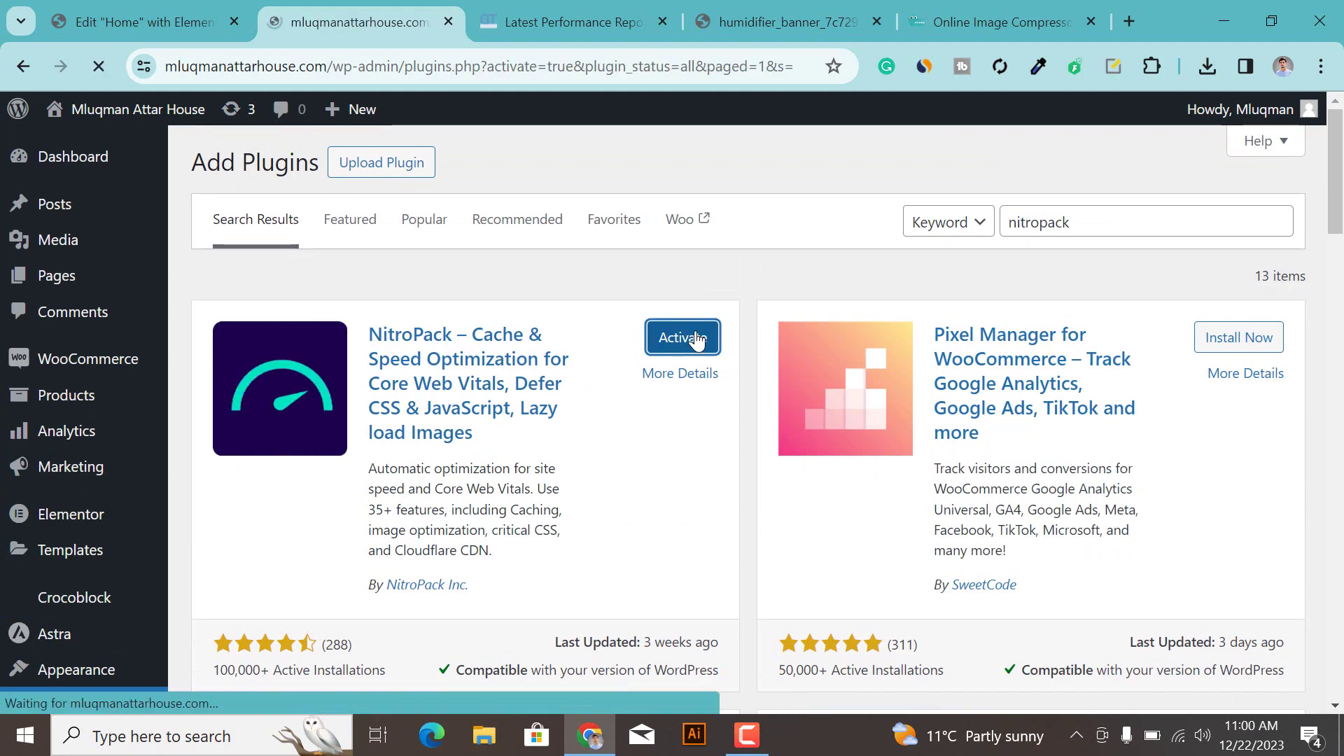
Open the NitroPack plugin's settings page in WordPress and look over its connection options.
scroll(383, 578, "down", 12)
scroll(338, 572, "down", 5)
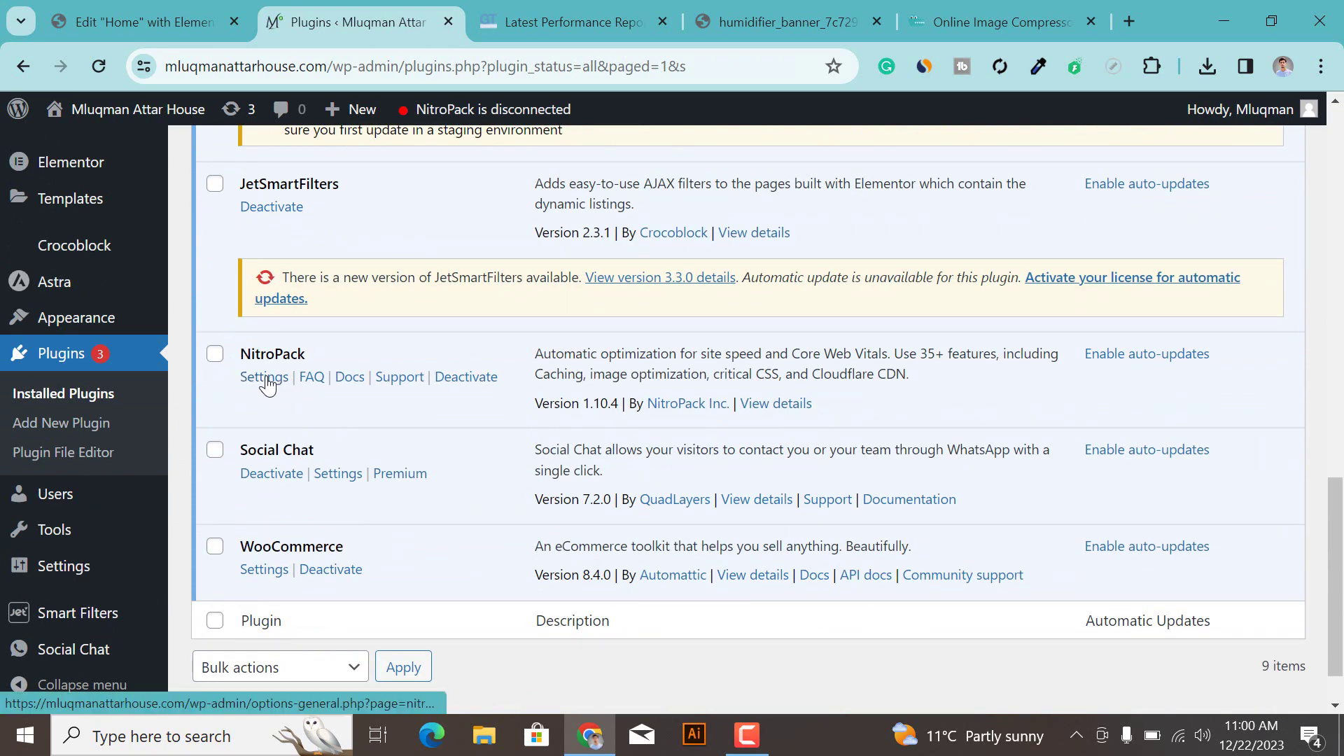
scroll(70, 539, "down", 1)
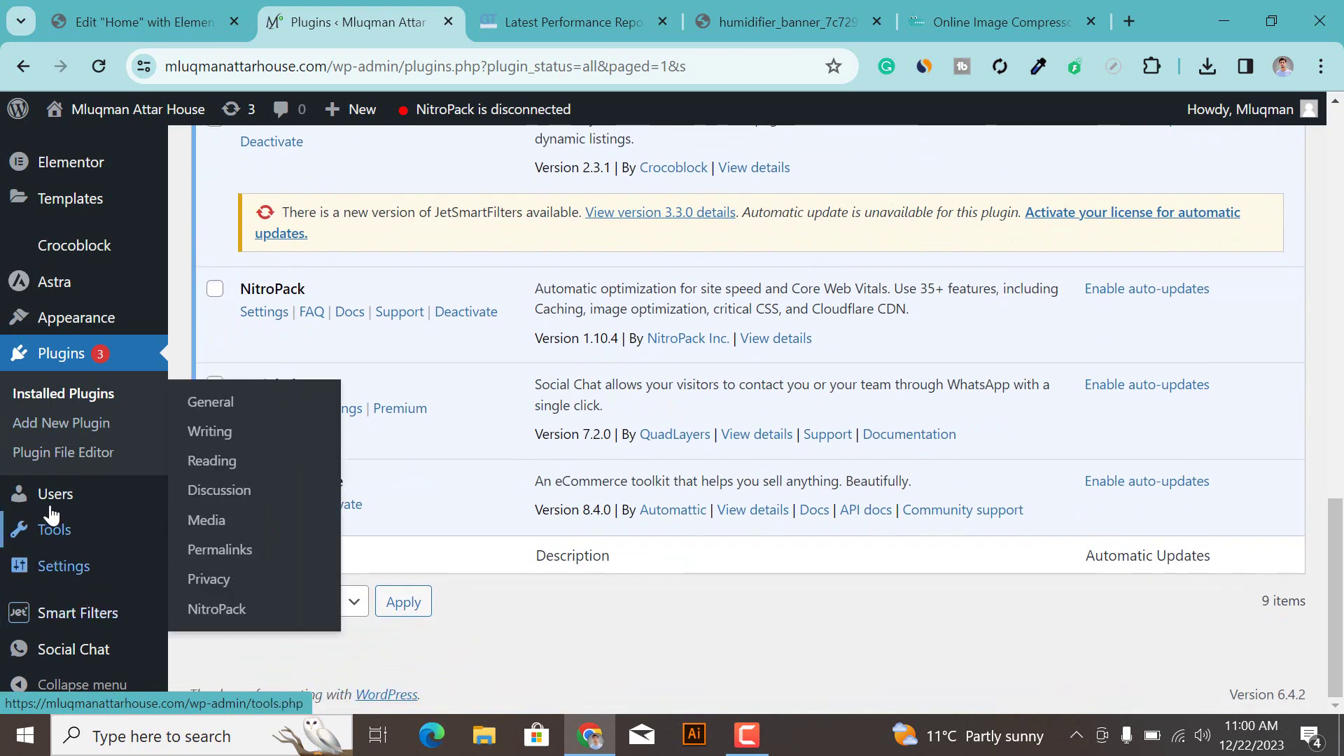
mouse_move(84, 568)
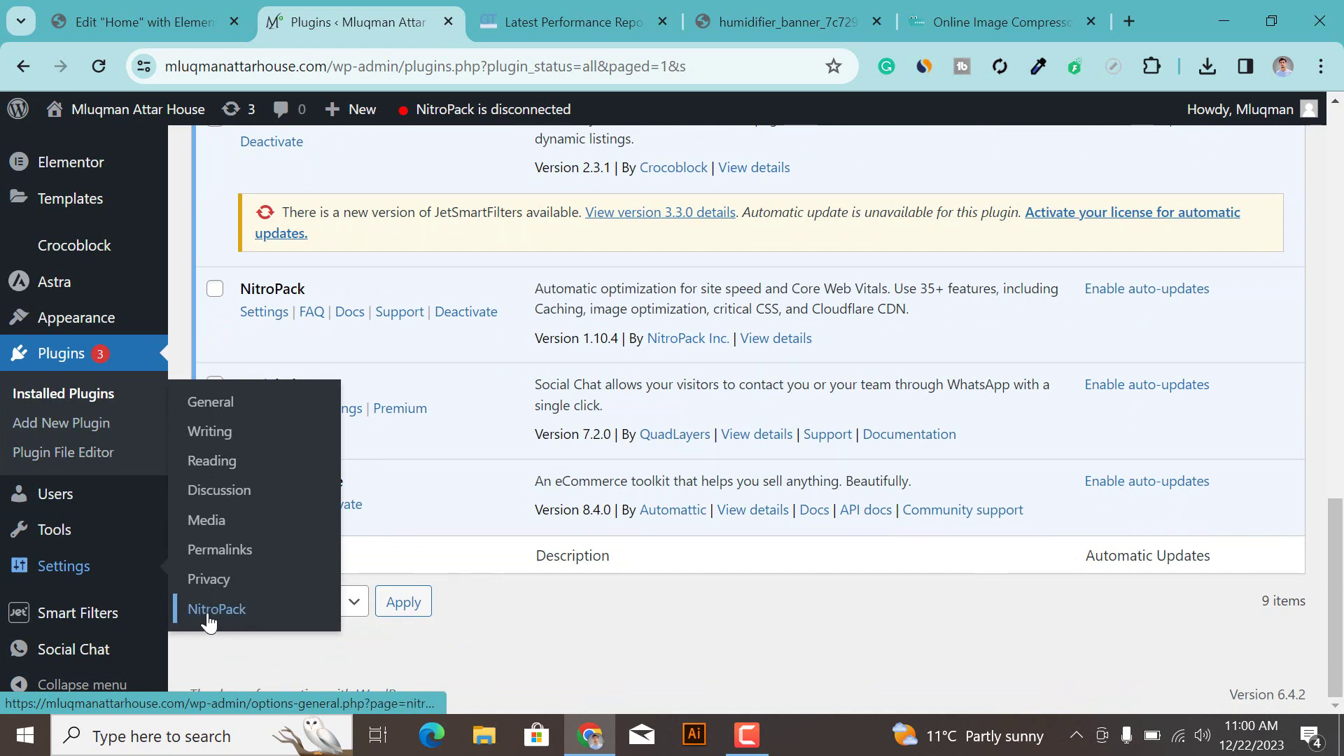
left_click(217, 620)
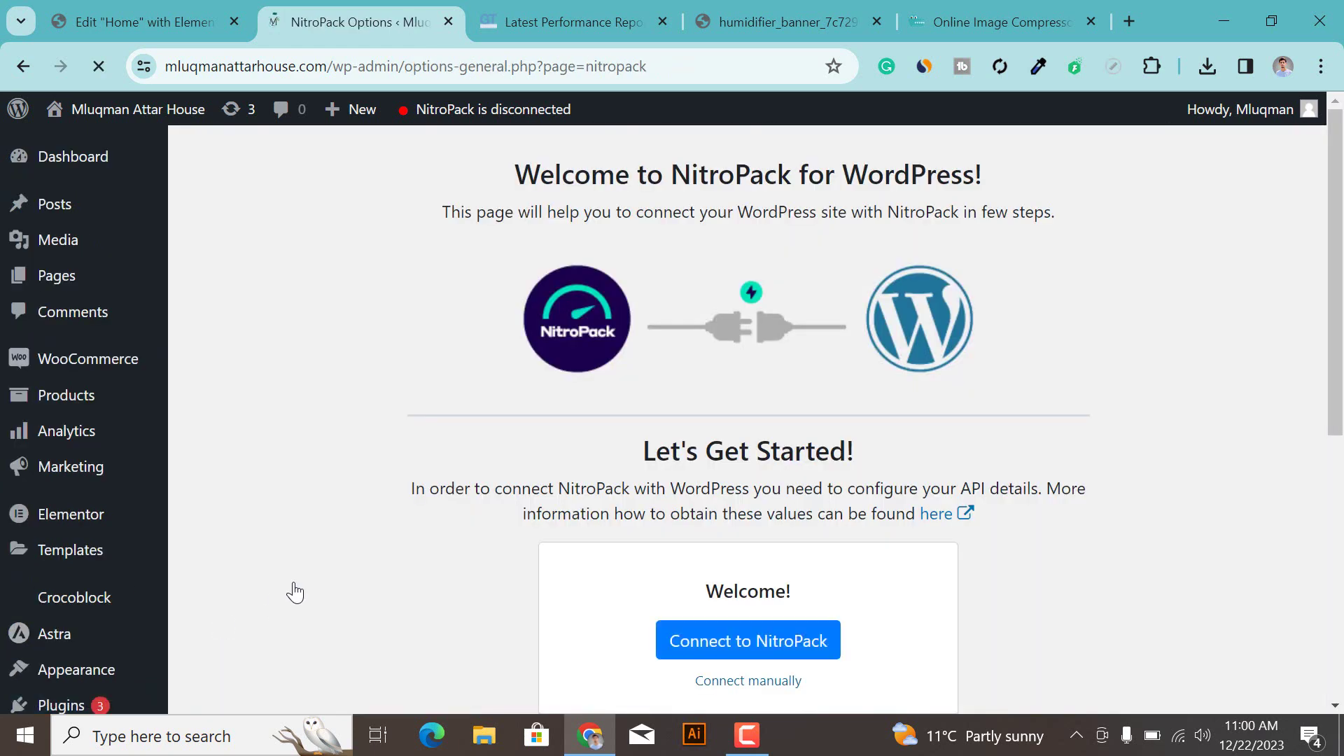
scroll(725, 306, "down", 3)
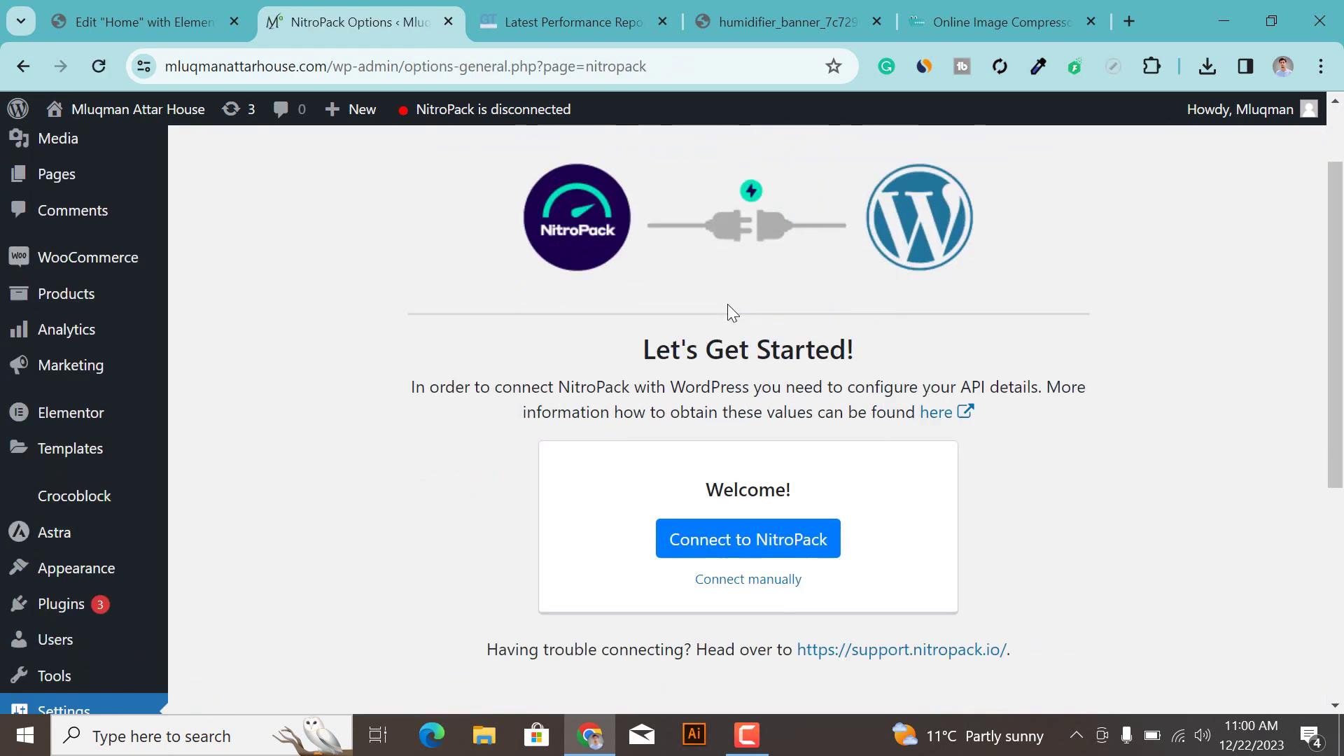
scroll(721, 295, "up", 3)
Search the web for "nitropack" in a new tab and open the official NitroPack website.
left_click(1131, 20)
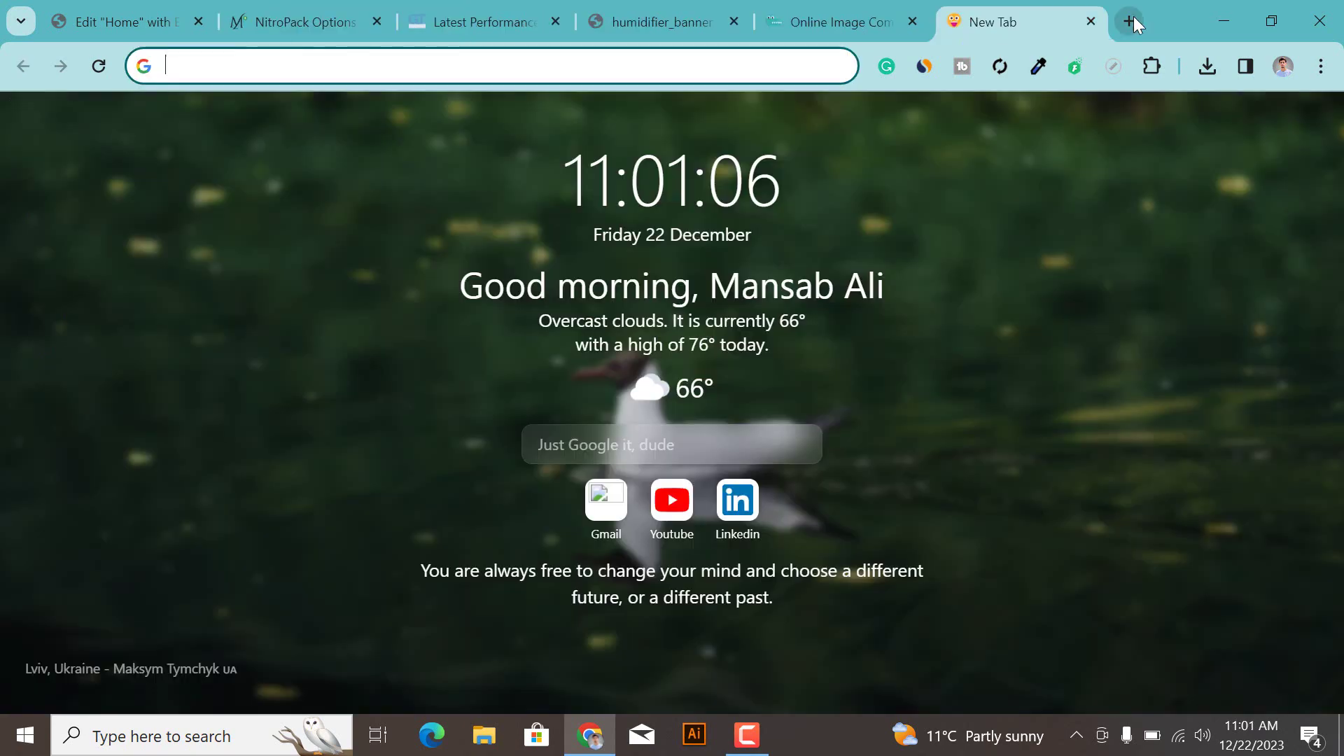
type("nitropack")
key("Return")
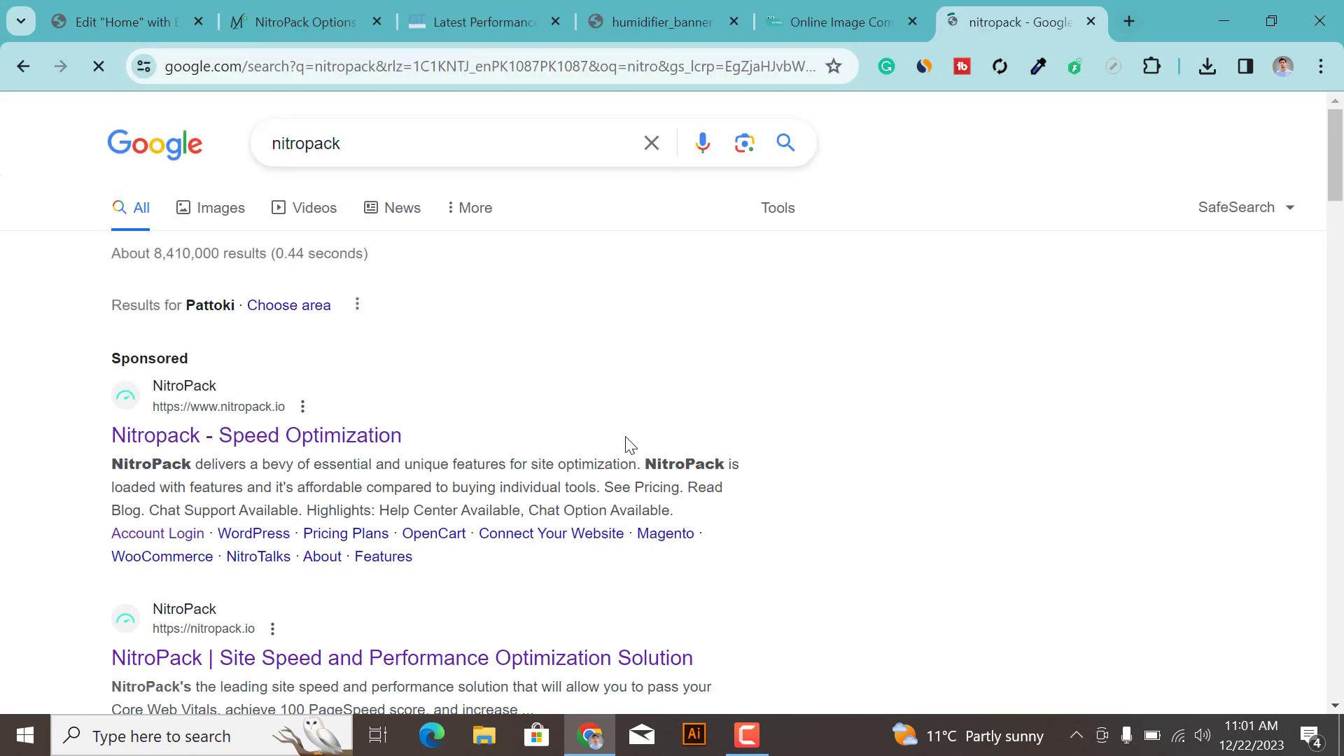
scroll(287, 437, "down", 3)
left_click(293, 449)
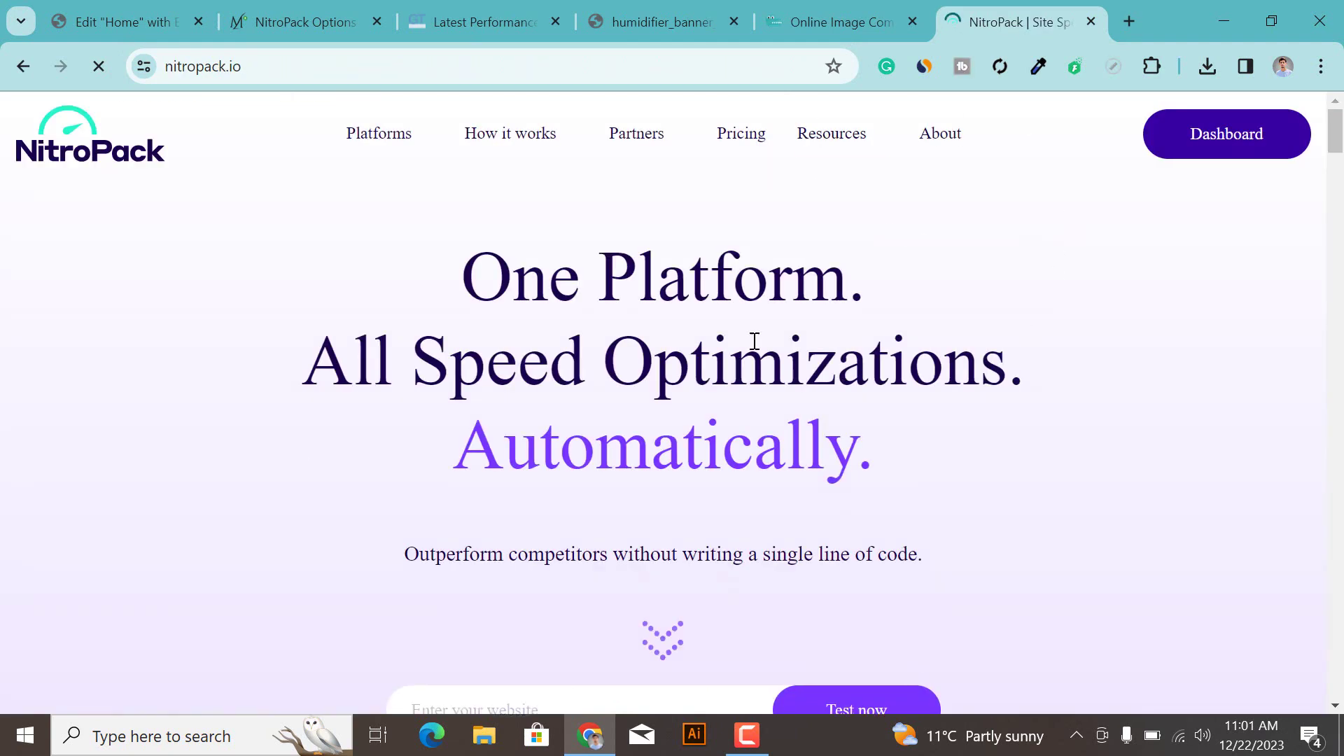
Look over the NitroPack homepage and open the account dashboard.
scroll(721, 390, "down", 5)
scroll(721, 389, "up", 5)
scroll(939, 418, "down", 1)
scroll(938, 418, "up", 1)
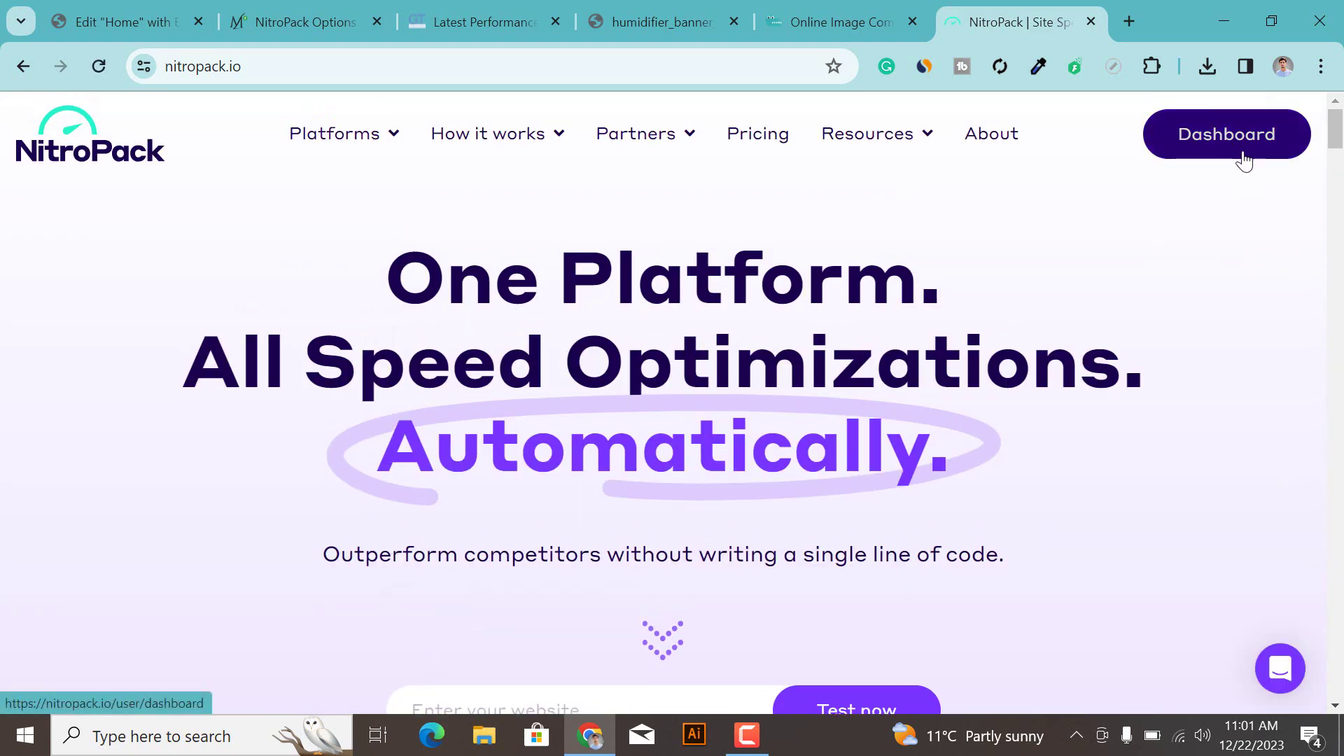
left_click(1201, 135)
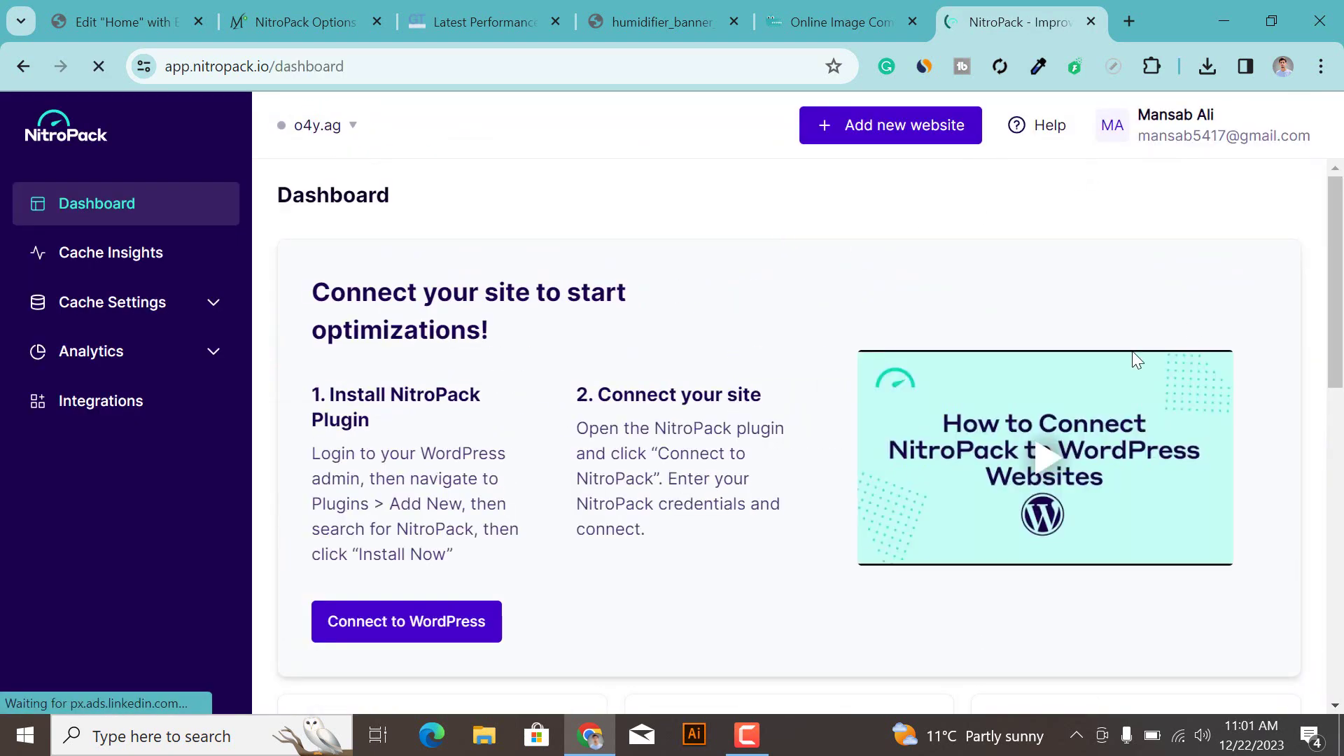
Return to the NitroPack settings in WordPress and connect the site to NitroPack.
left_click(301, 22)
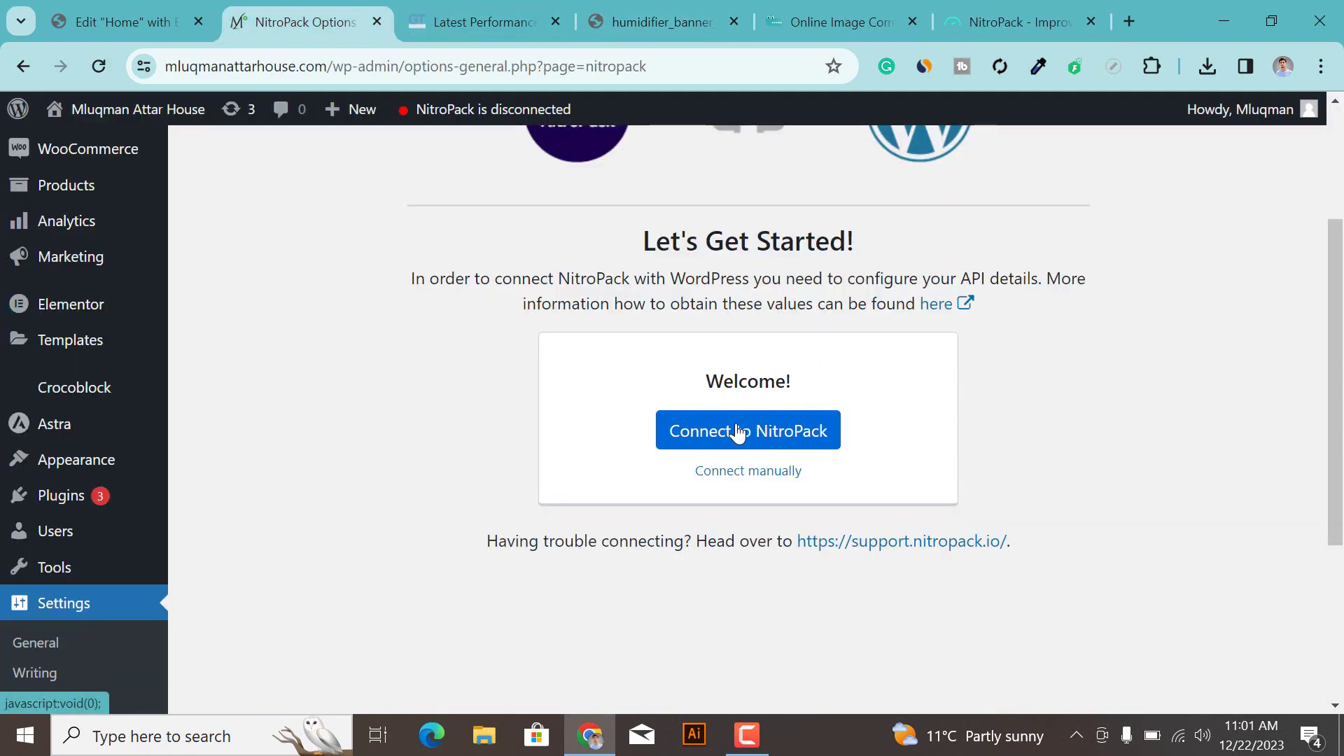
left_click(746, 439)
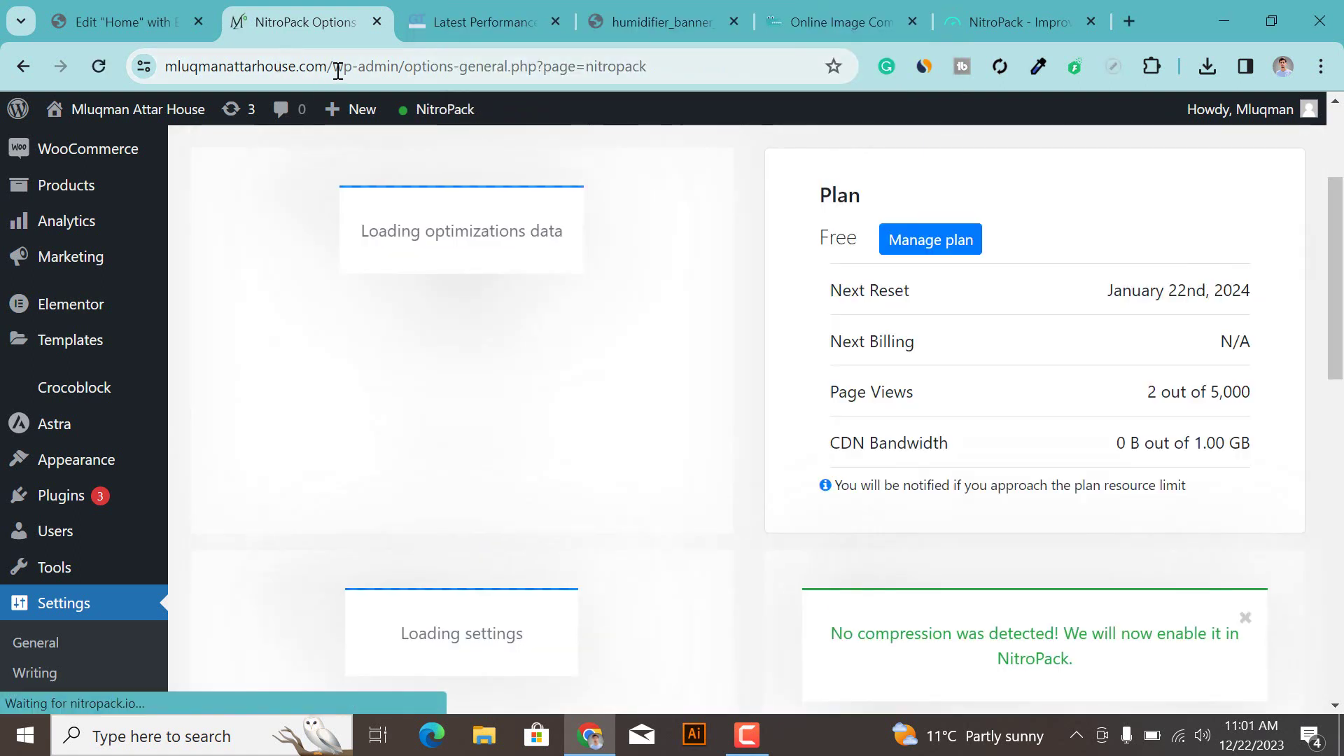
left_click_drag(327, 66, 184, 57)
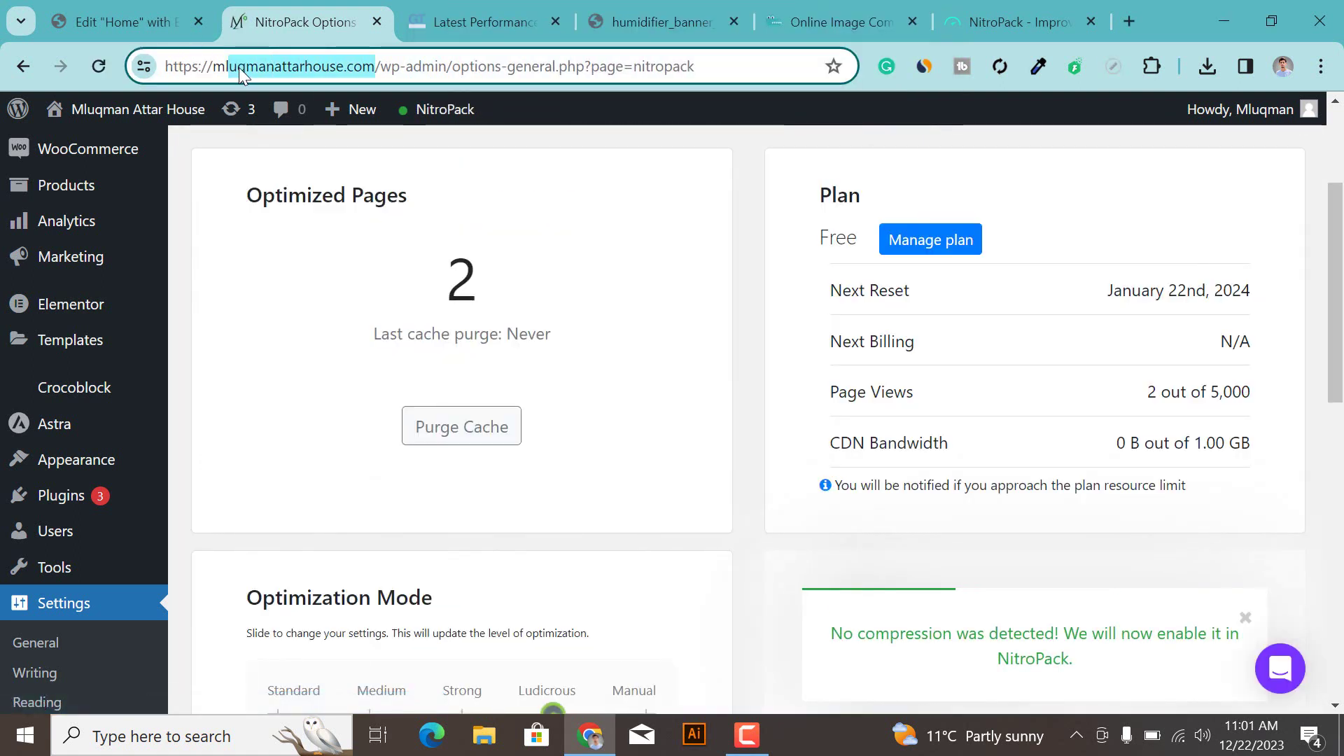
scroll(613, 330, "up", 3)
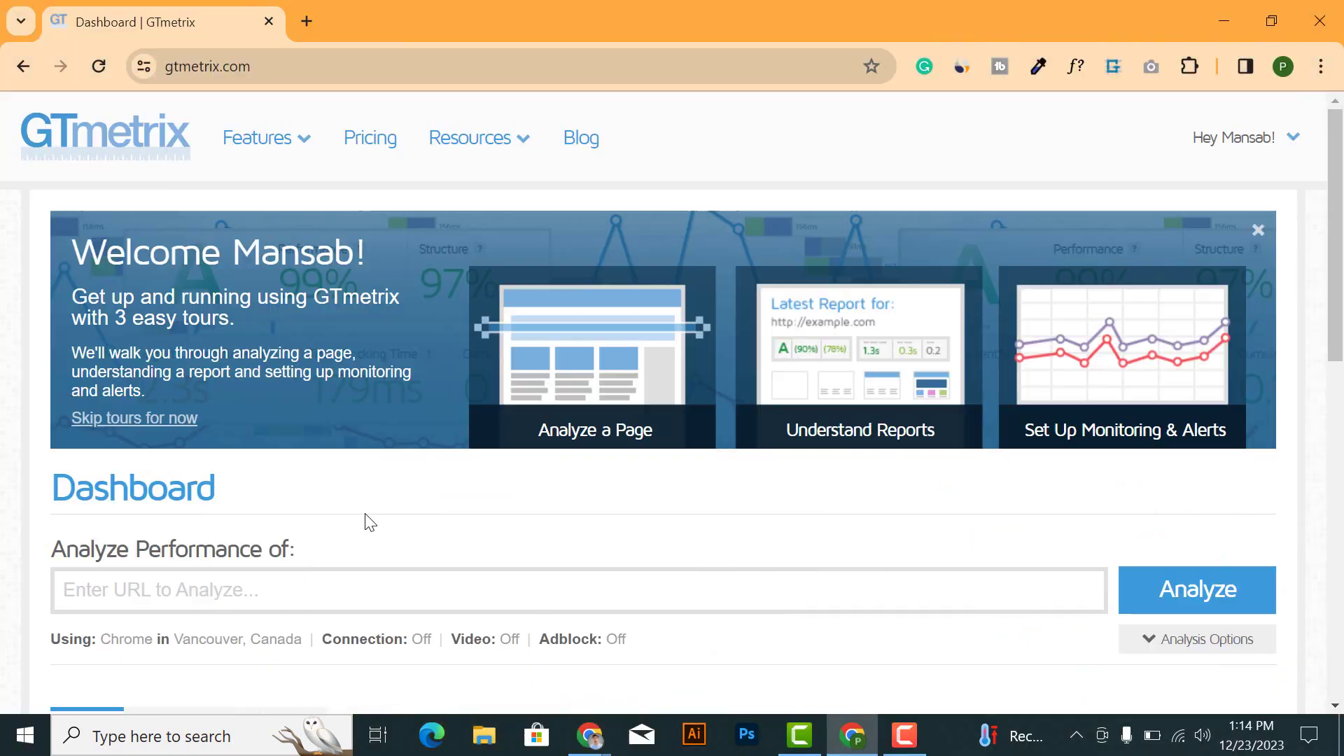
left_click(270, 591)
type("https://mluqmanattarhouse.com/")
left_click(1176, 590)
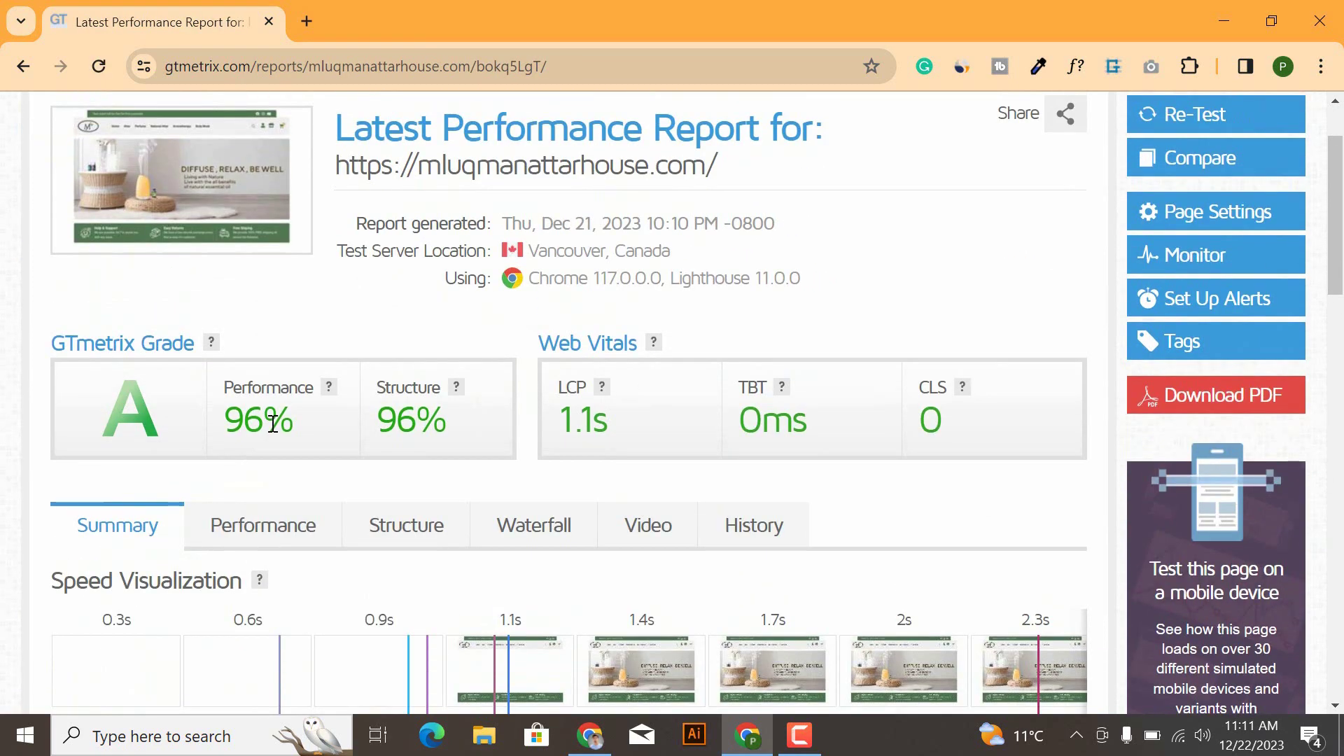
Examine the Performance and Structure scores, LCP and overall grade in the latest GTmetrix report.
double_click(257, 418)
left_click(420, 440)
left_click_drag(366, 431, 469, 435)
double_click(567, 418)
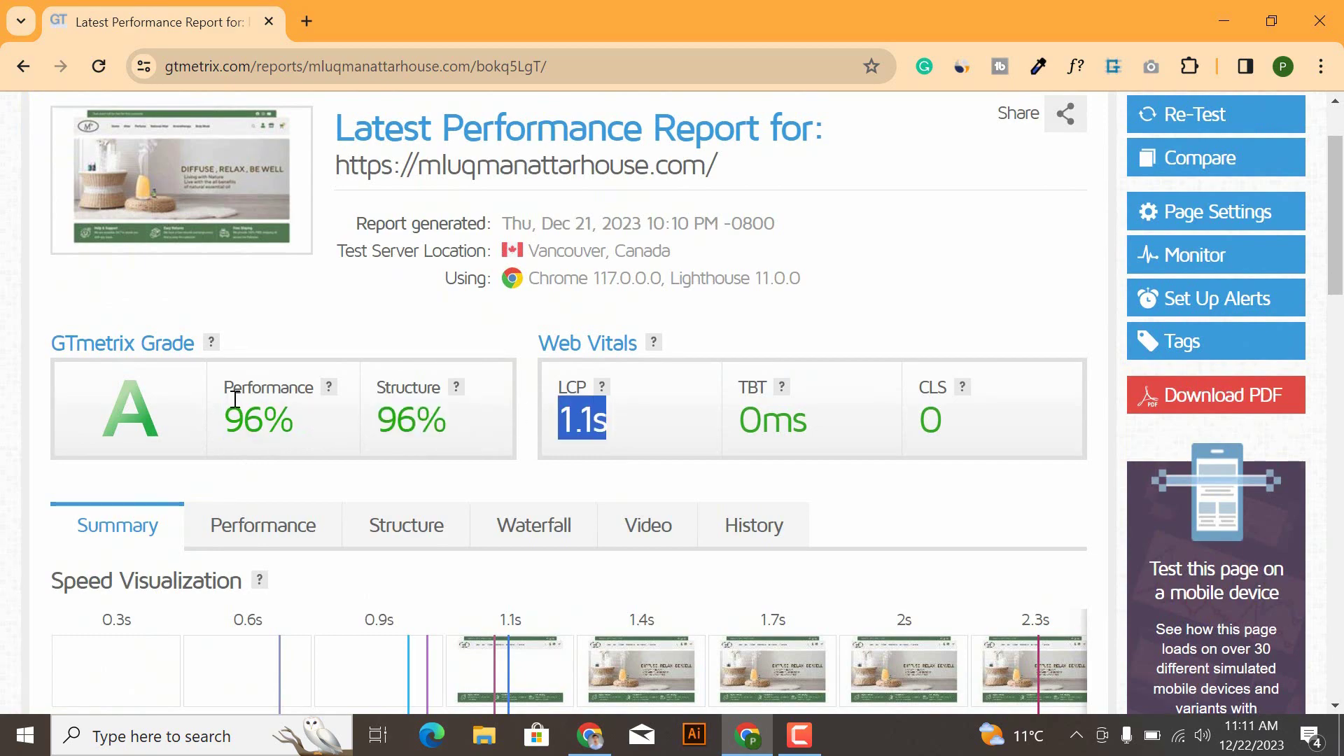
left_click(98, 421)
scroll(456, 540, "down", 2)
scroll(530, 558, "up", 4)
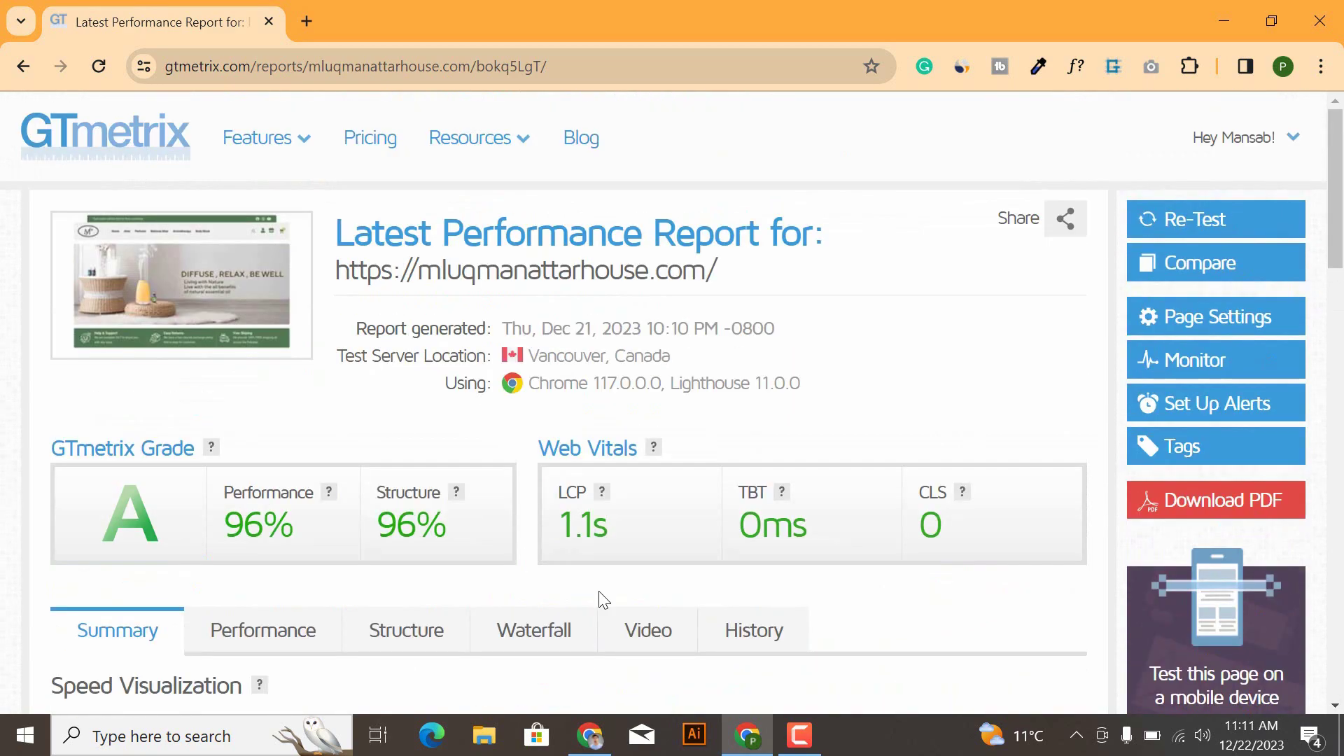